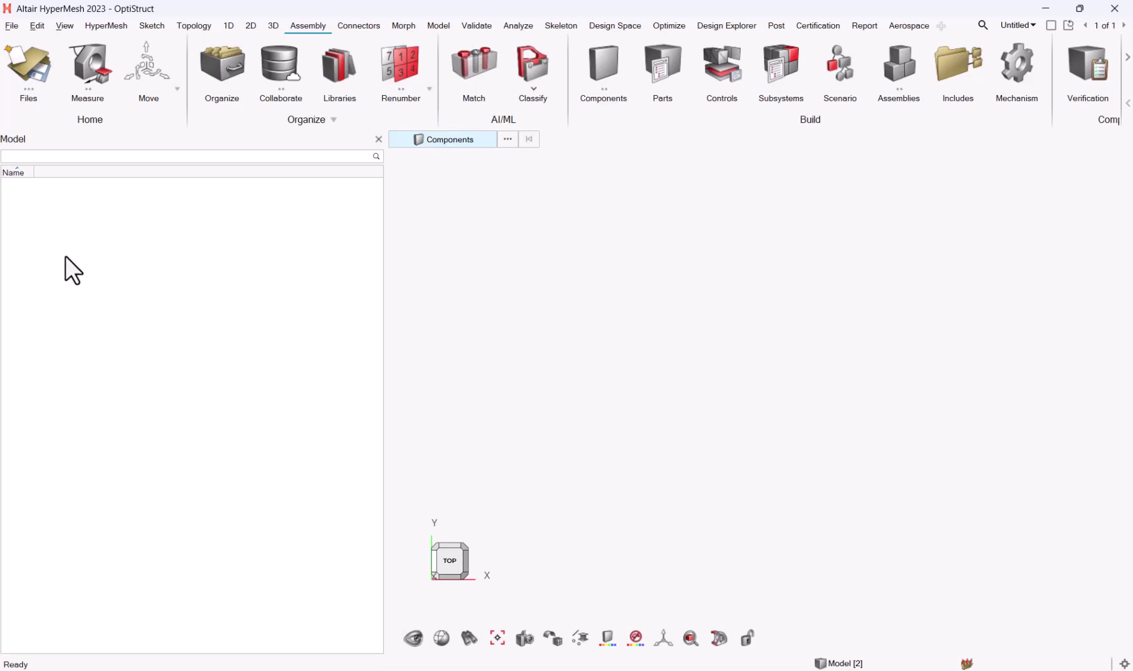
# Open the recent geometry file Grappler-by-Altair.step with the hierarchy as Parts and components split by Body
pyautogui.click(18, 30)
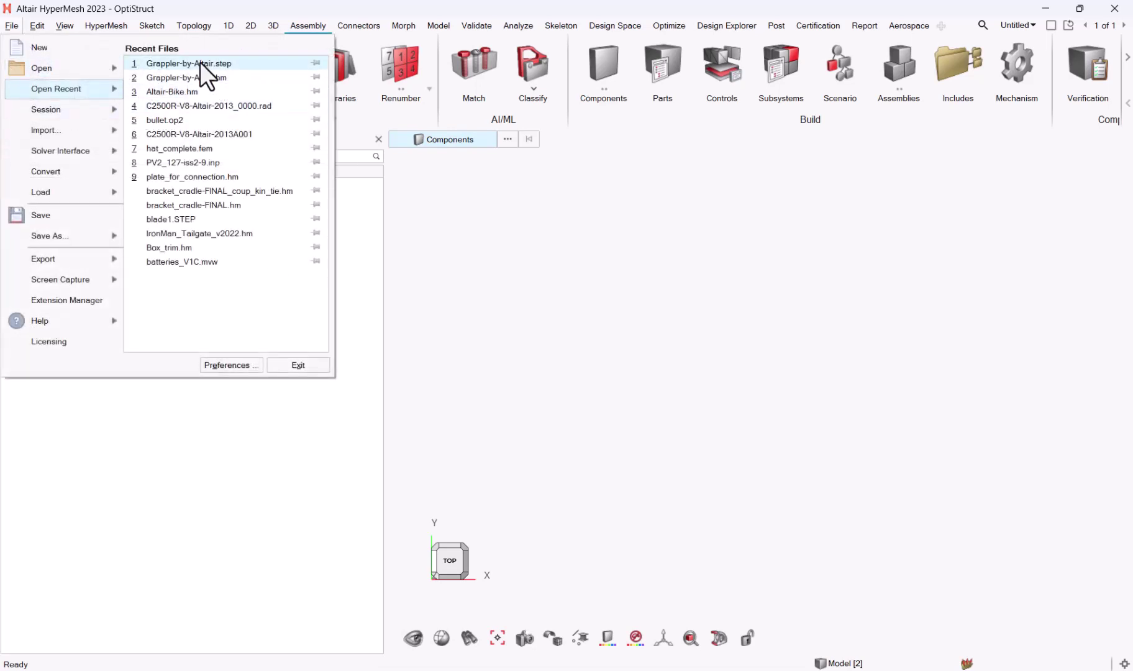
pyautogui.click(202, 62)
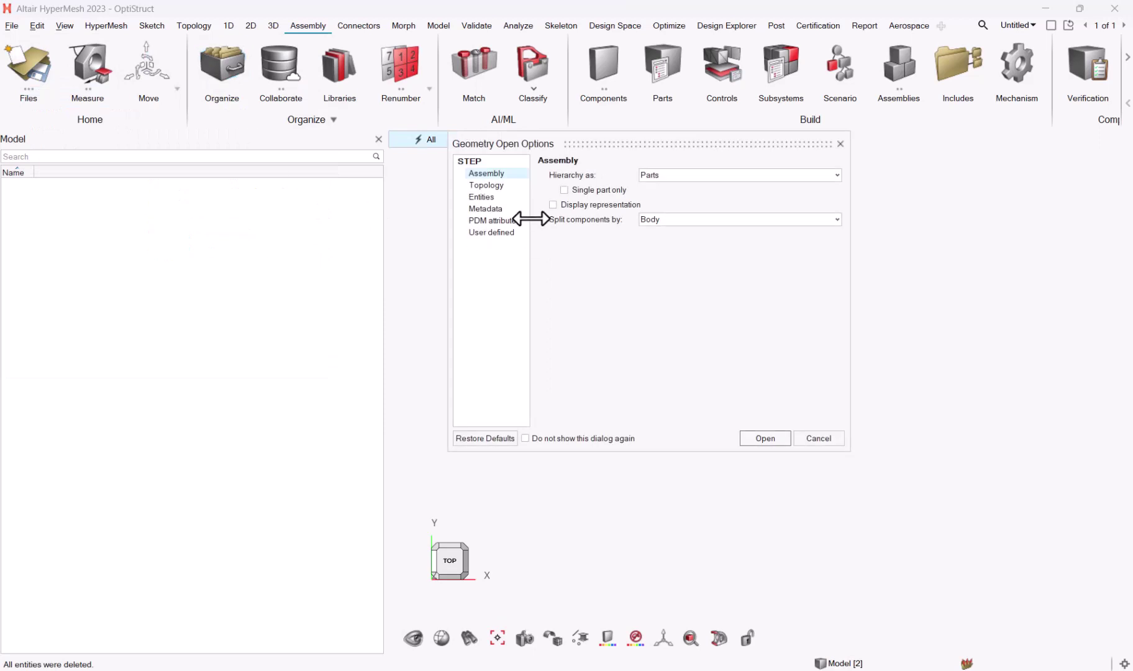
pyautogui.click(762, 440)
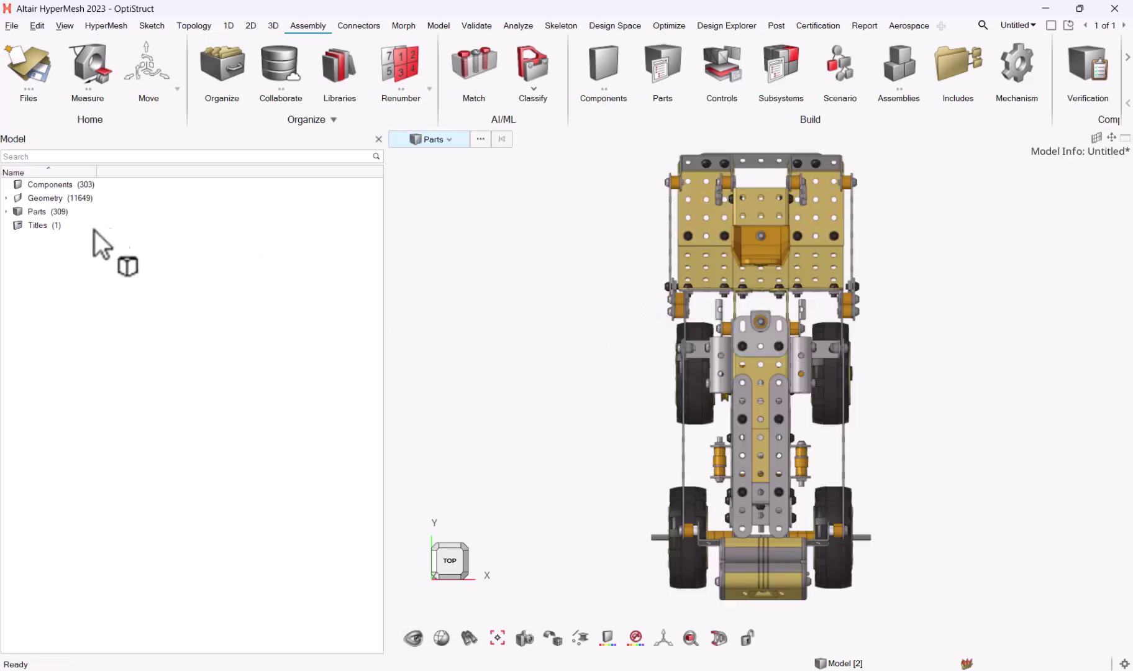
# Display the model's part hierarchy in the Parts browser
pyautogui.doubleClick(56, 211)
pyautogui.click(378, 154)
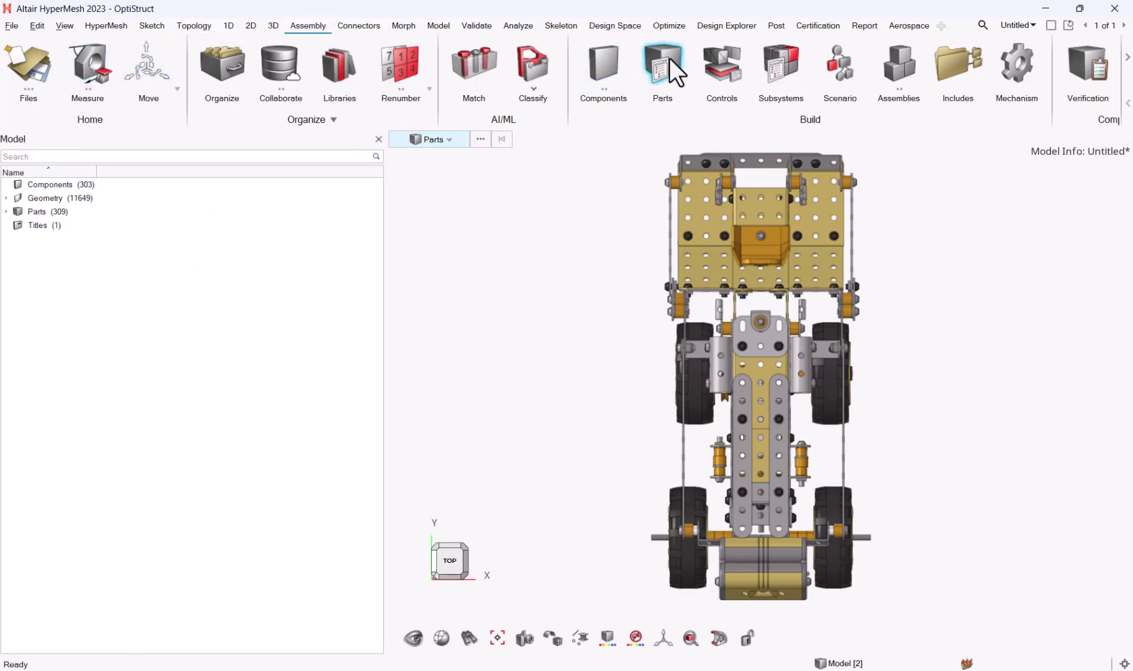
pyautogui.click(691, 57)
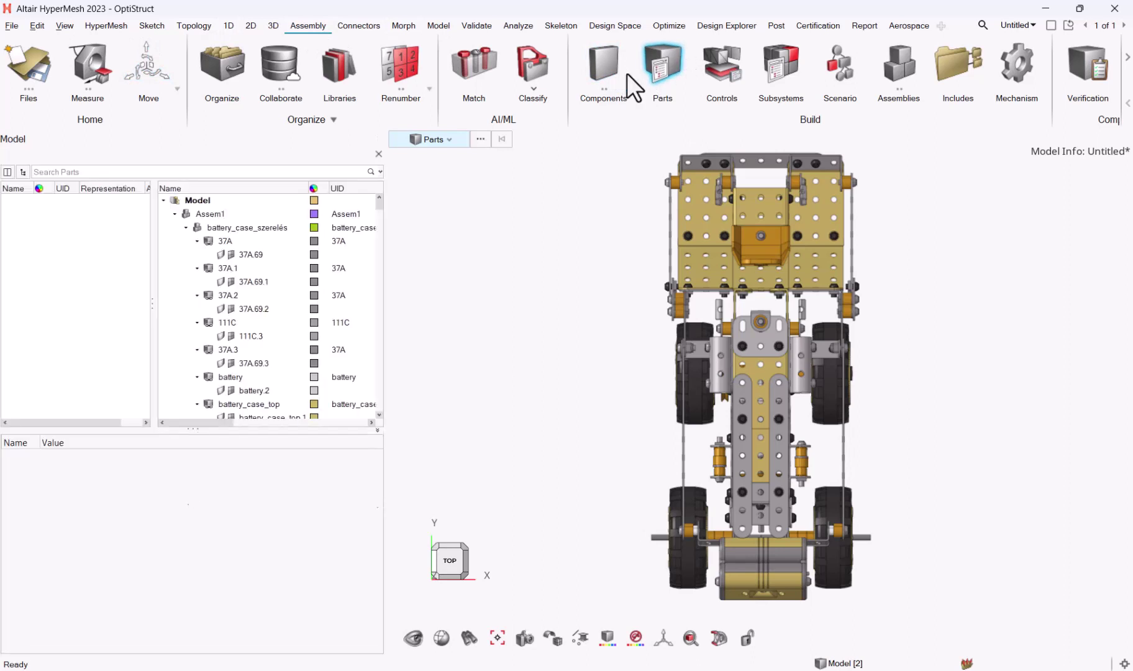
# Collapse the subassemblies battery_case_szerelés, Part Assembly11 and Asm4 under Assem1, leaving only Part Assembly1 expanded
pyautogui.click(174, 214)
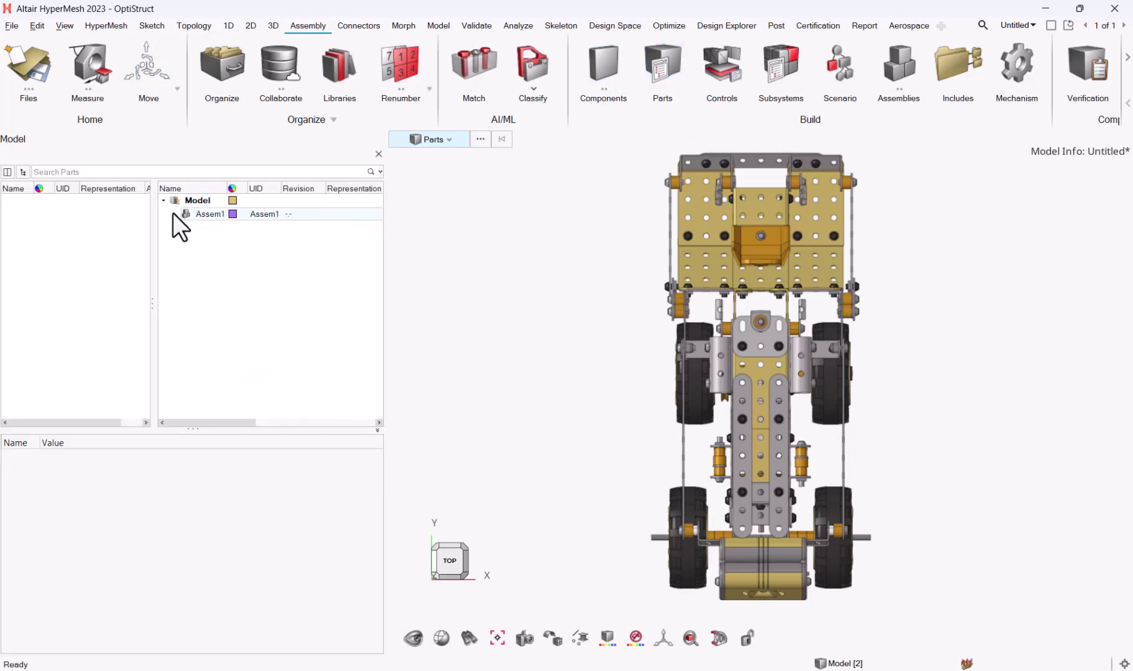
pyautogui.click(173, 213)
pyautogui.click(185, 226)
pyautogui.click(185, 241)
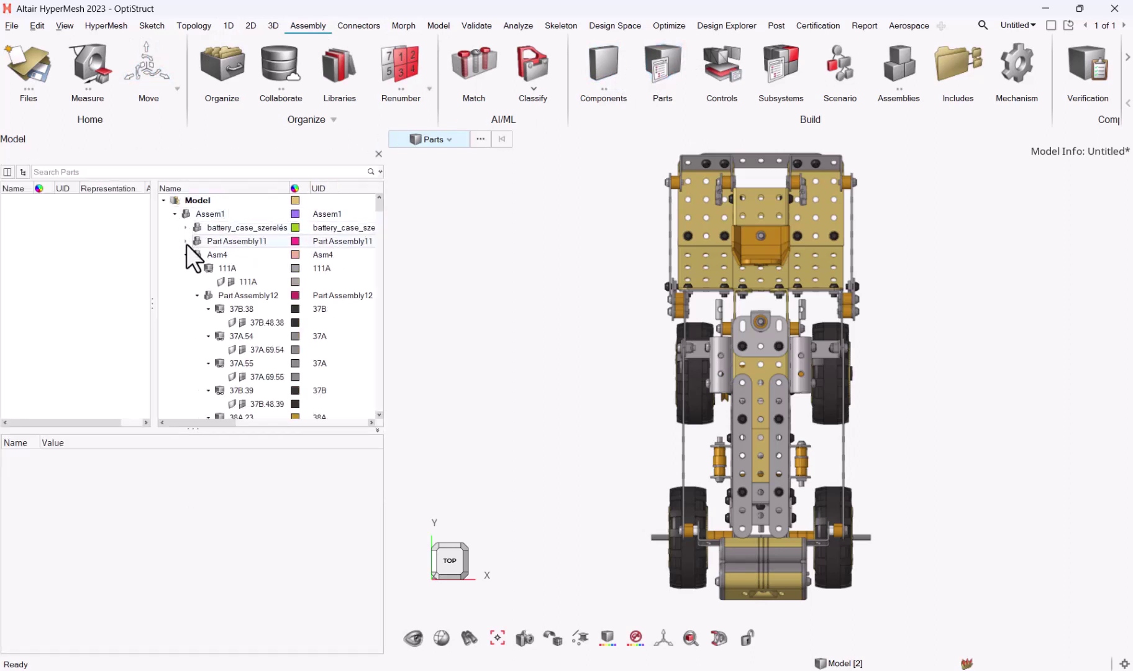
pyautogui.click(186, 253)
pyautogui.click(185, 268)
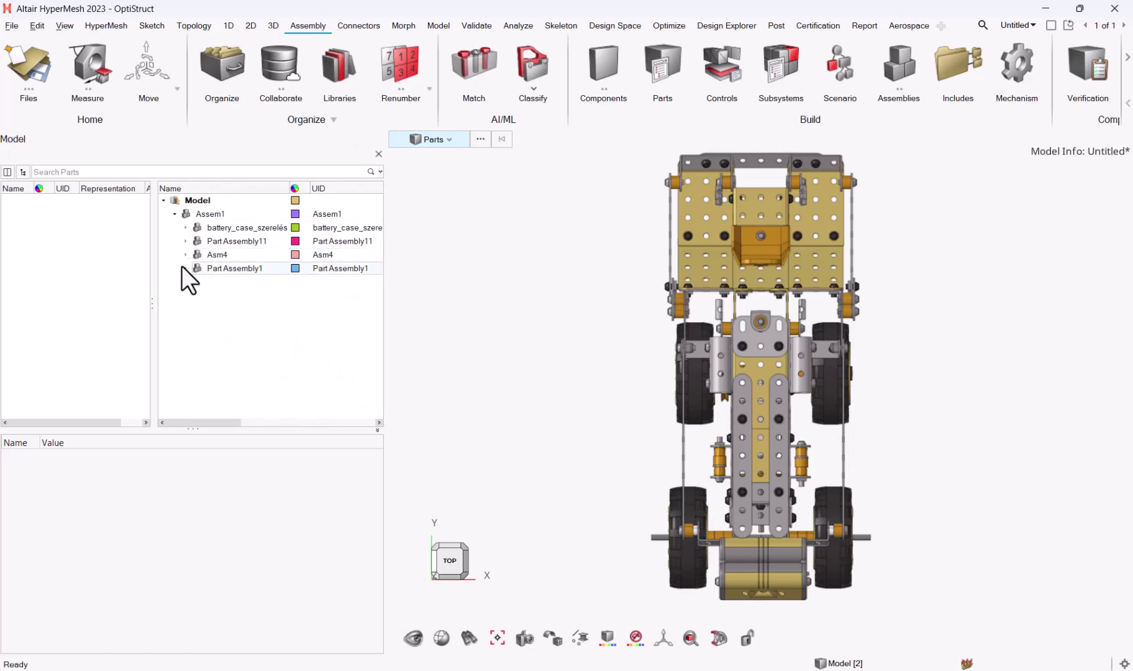
pyautogui.click(184, 267)
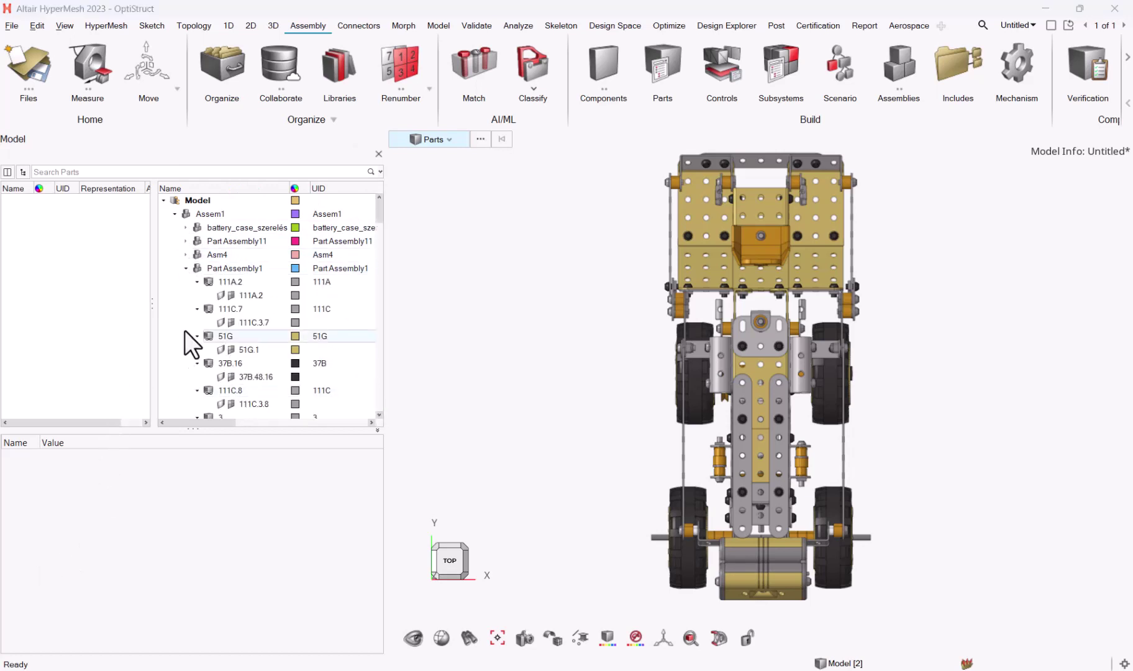
# Isolate Part Assembly1 in the graphics area and inspect it from several angles
pyautogui.click(248, 267)
pyautogui.rightClick(249, 267)
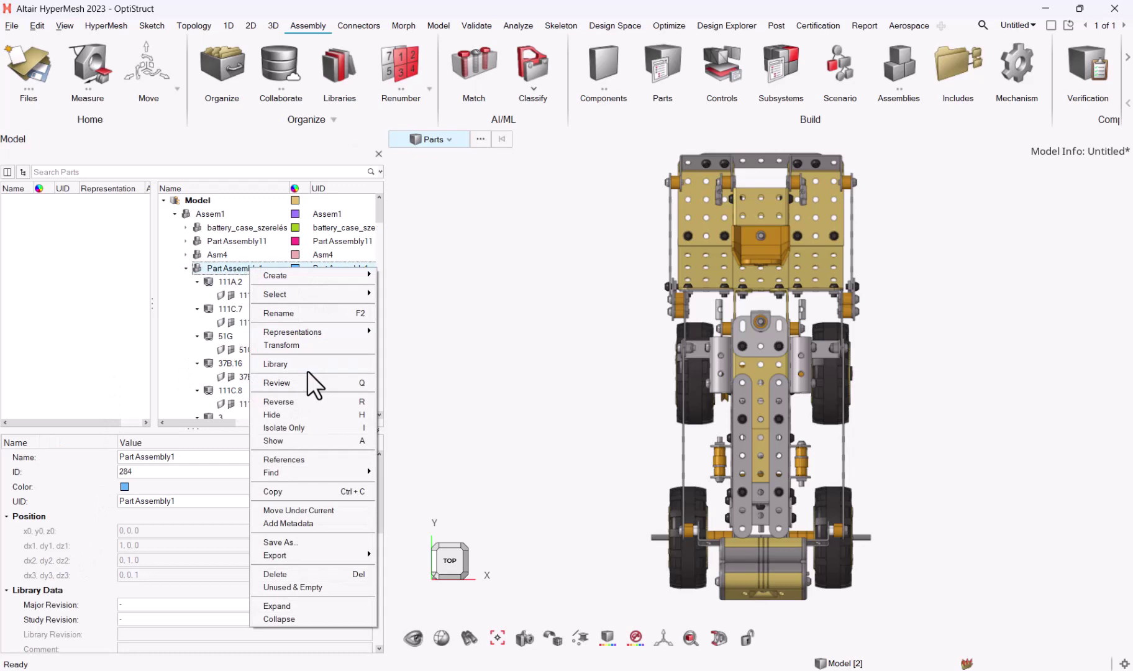
pyautogui.click(291, 429)
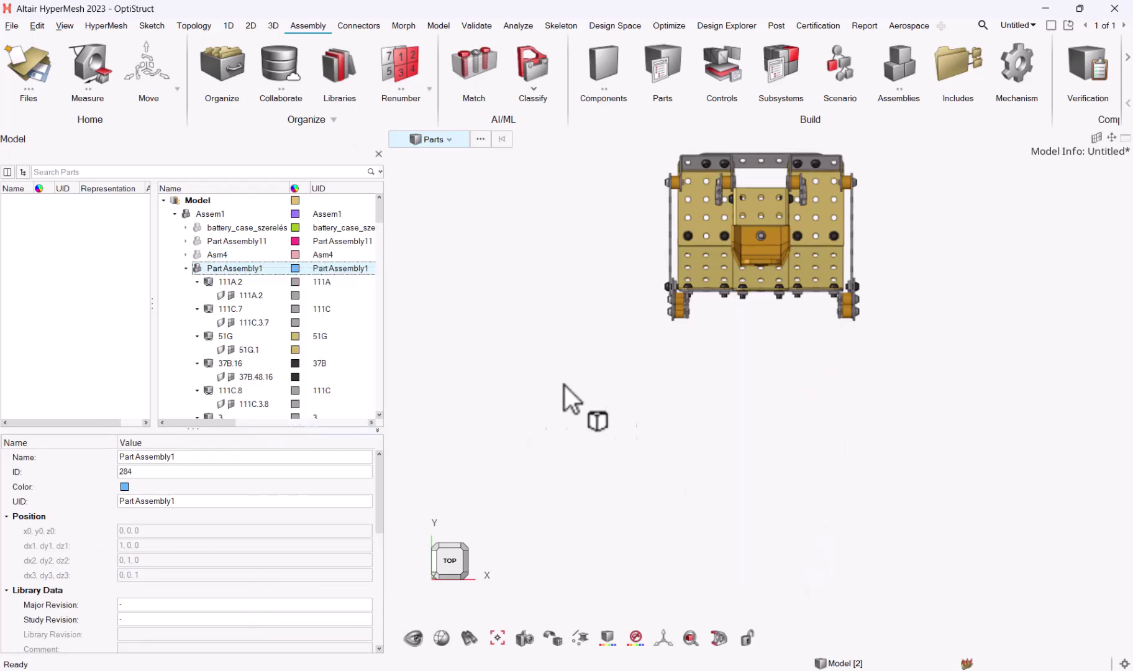
pyautogui.moveTo(569, 398)
pyautogui.mouseDown(button='middle')
pyautogui.moveTo(751, 361)
pyautogui.moveTo(733, 317)
pyautogui.moveTo(539, 400)
pyautogui.moveTo(688, 413)
pyautogui.moveTo(824, 448)
pyautogui.moveTo(576, 413)
pyautogui.mouseUp(button='middle')
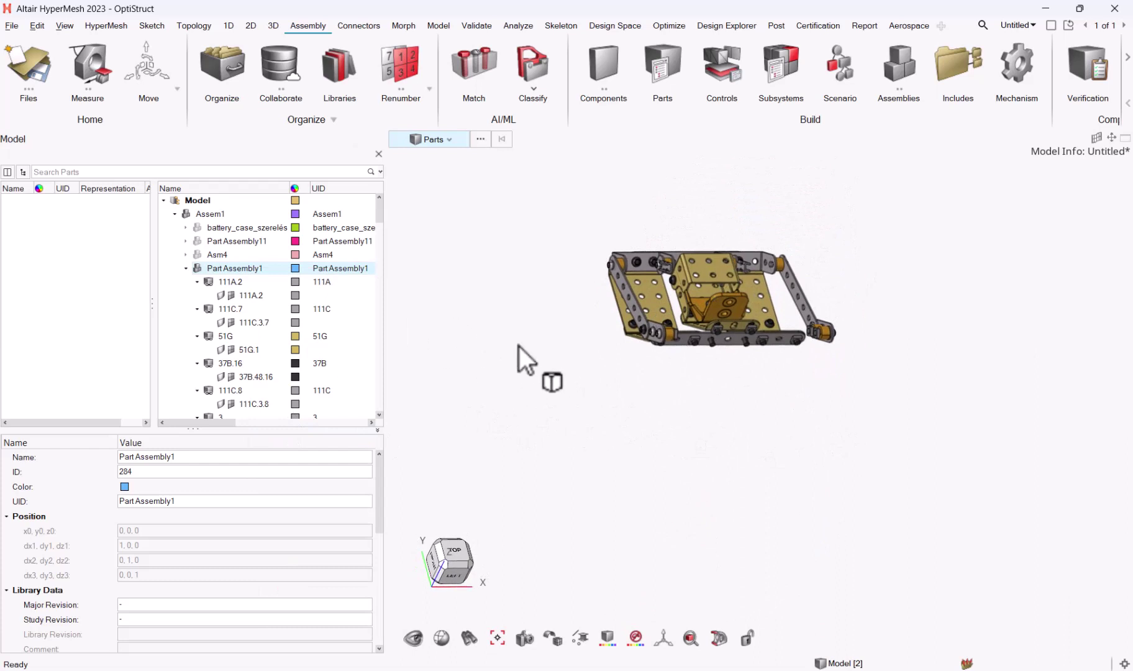
pyautogui.moveTo(523, 361); pyautogui.dragTo(590, 367, button='middle')
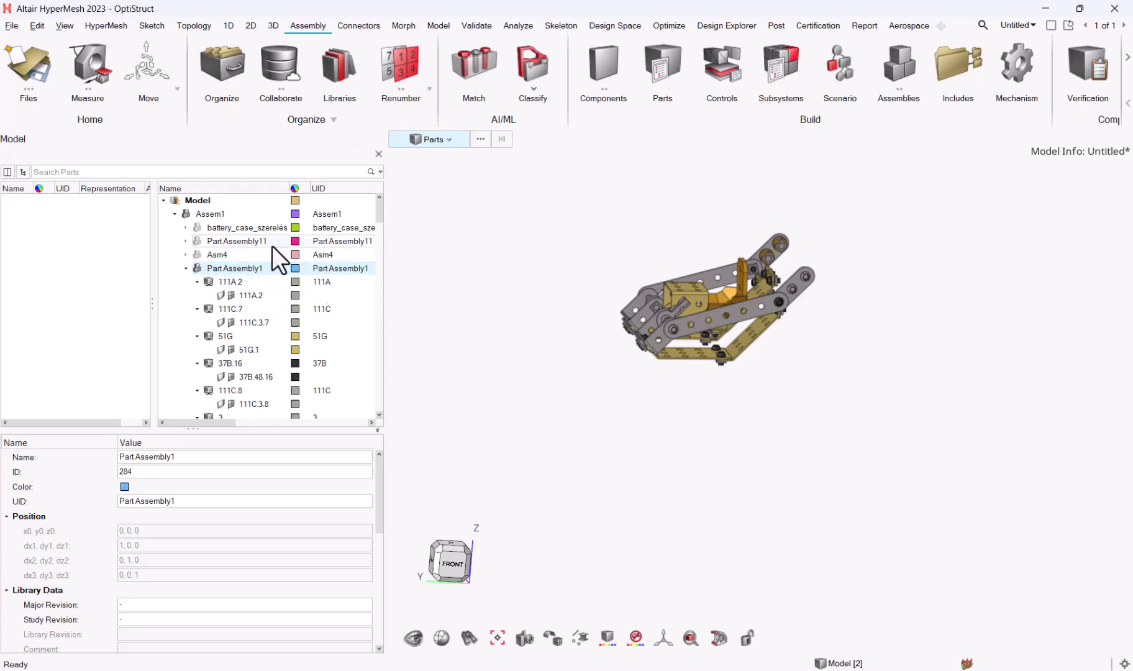
# Expand Asm4 and Part Assembly11 in the part hierarchy, and show part 21P3P alongside the isolated assembly
pyautogui.click(187, 255)
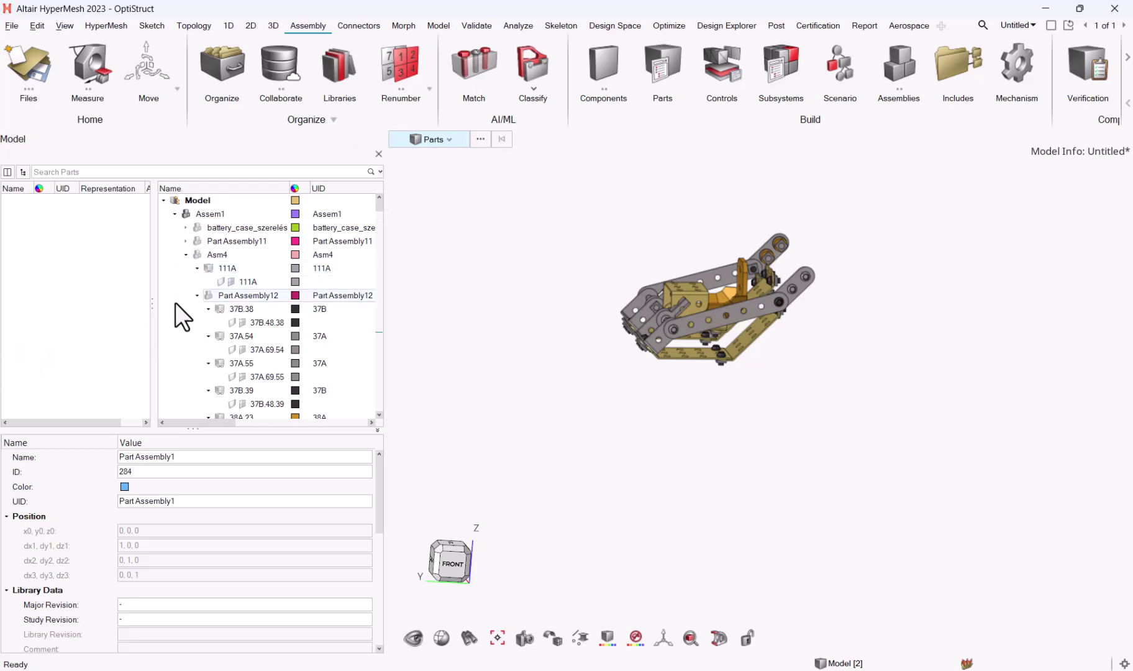
pyautogui.click(185, 242)
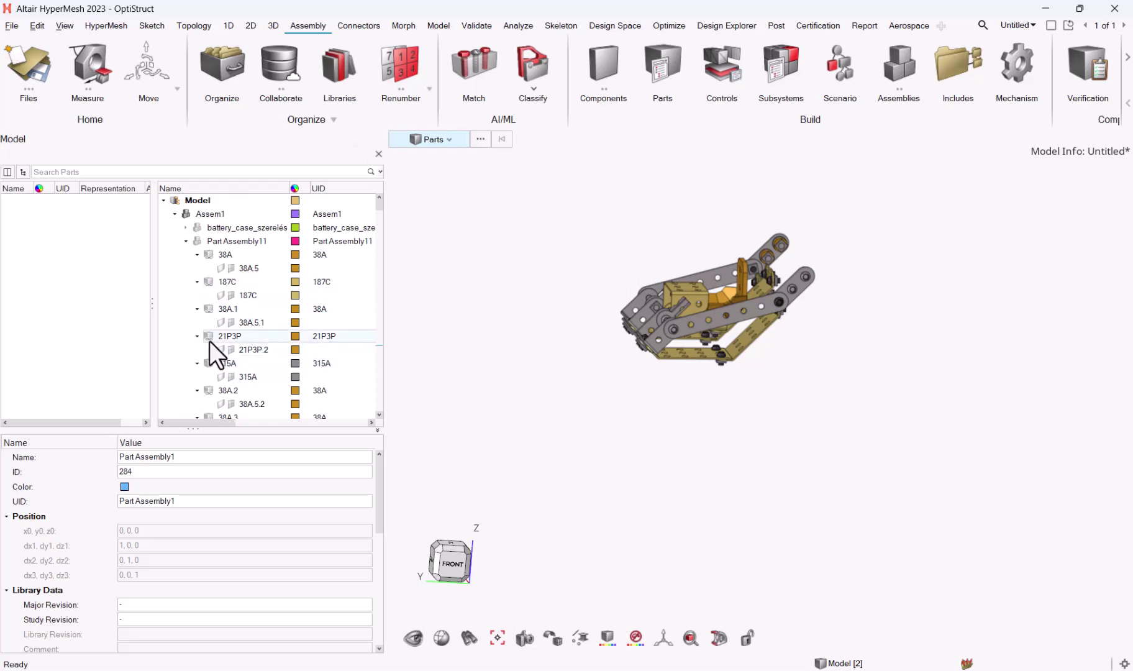
pyautogui.moveTo(210, 338)
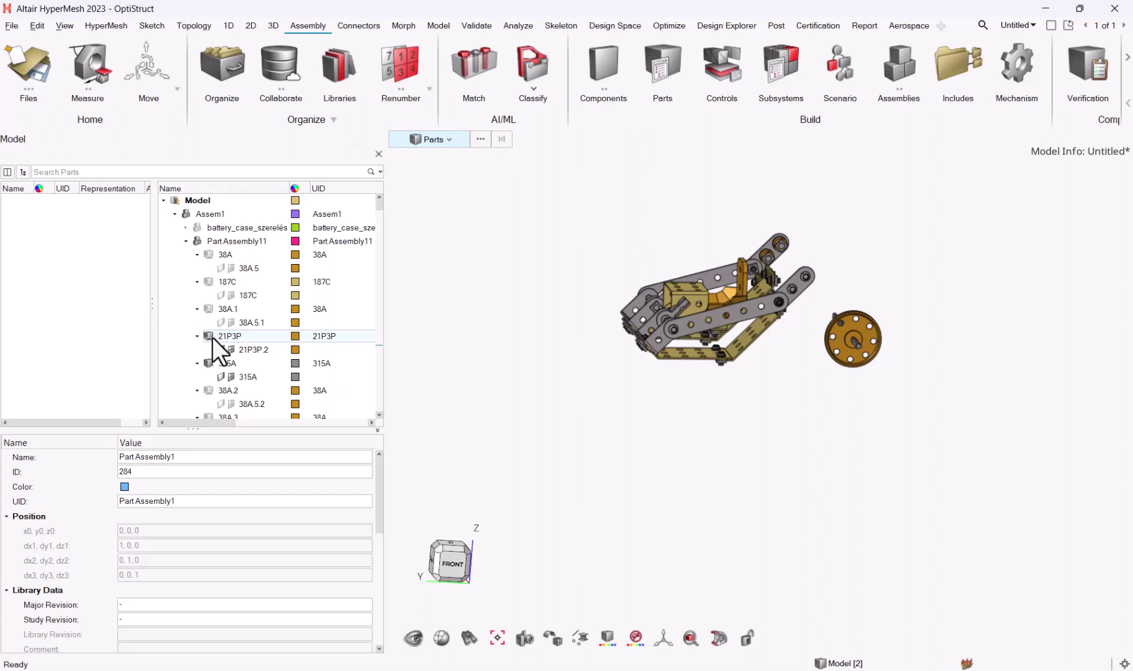
# Isolate parts 37A, 37A.1, 37A.2, 111C, 37A.3 and battery from battery_case_szerelés, clear the selection and inspect them up close
pyautogui.click(185, 227)
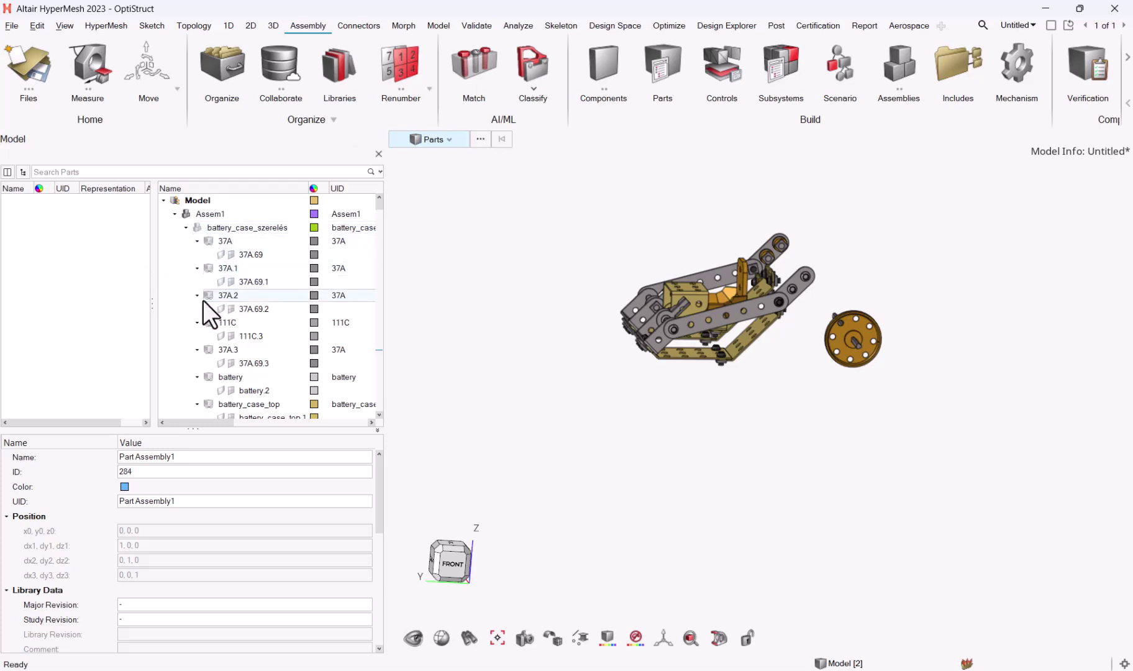
pyautogui.click(224, 240)
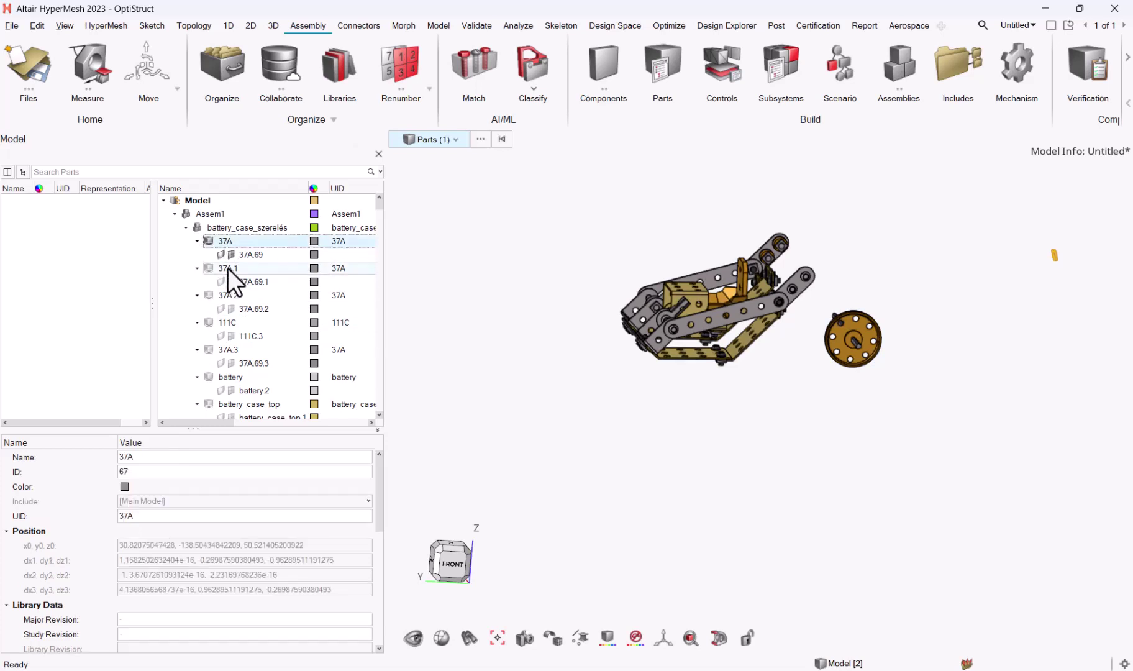
pyautogui.keyDown('ctrl'); pyautogui.click(228, 268); pyautogui.keyUp('ctrl')
pyautogui.keyDown('ctrl'); pyautogui.click(225, 295); pyautogui.keyUp('ctrl')
pyautogui.keyDown('ctrl'); pyautogui.click(229, 323); pyautogui.keyUp('ctrl')
pyautogui.keyDown('ctrl'); pyautogui.click(227, 349); pyautogui.keyUp('ctrl')
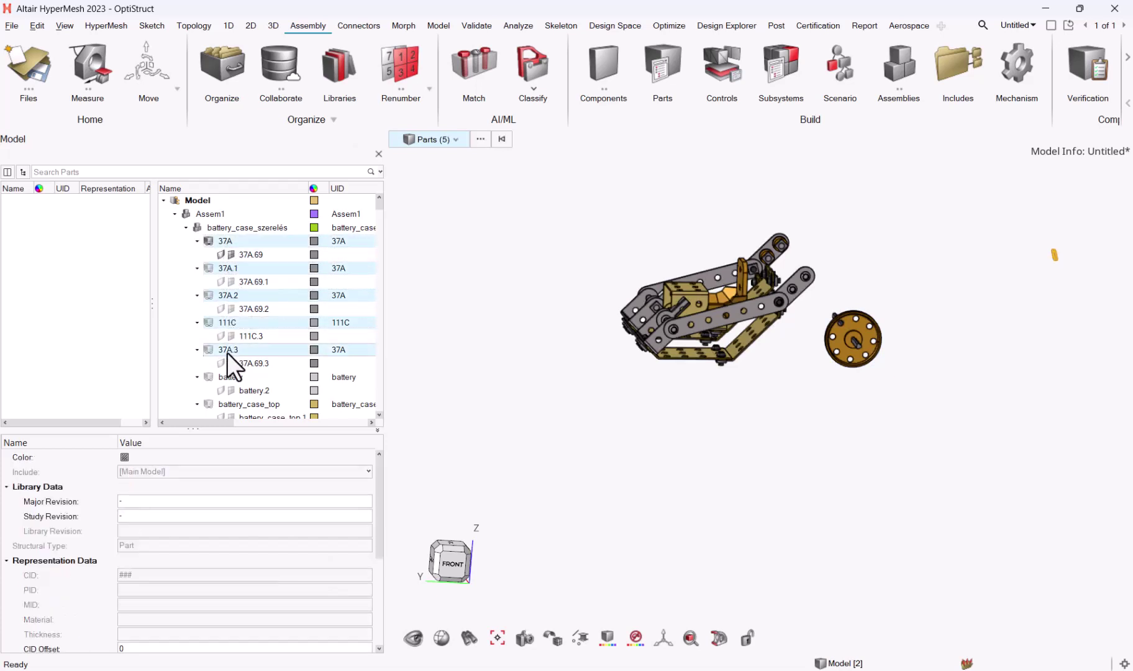
pyautogui.keyDown('ctrl'); pyautogui.click(239, 377); pyautogui.keyUp('ctrl')
pyautogui.rightClick(239, 377)
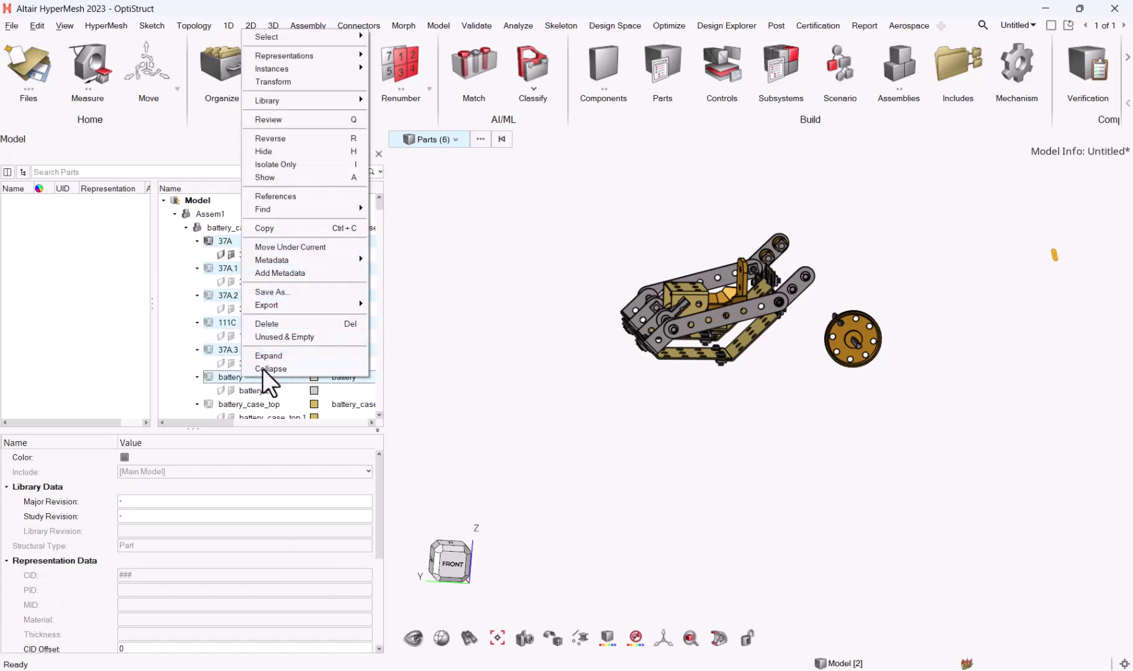
pyautogui.click(291, 164)
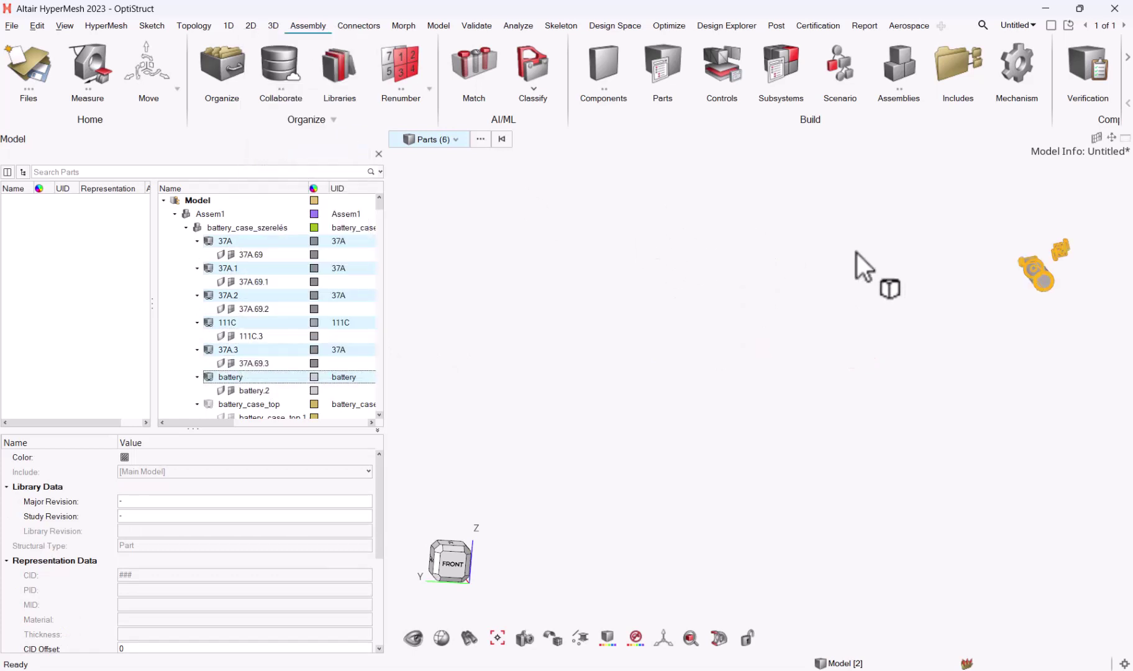
pyautogui.scroll(5, 855, 261)
pyautogui.scroll(6, 895, 305)
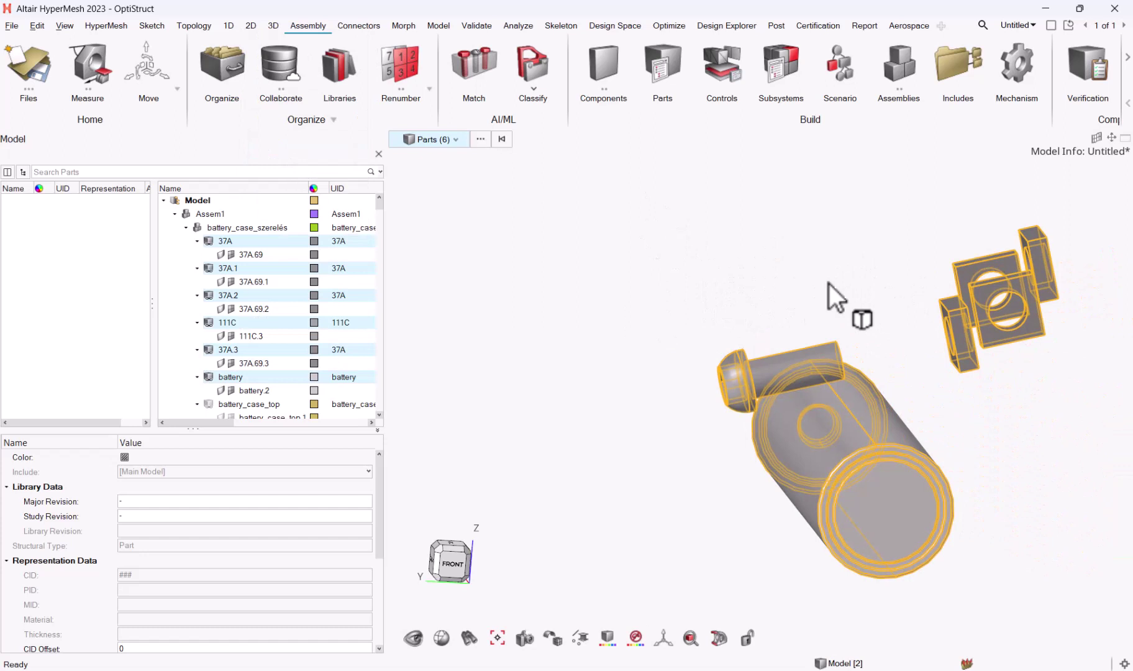
pyautogui.click(852, 316)
pyautogui.scroll(2, 921, 339)
pyautogui.moveTo(921, 339); pyautogui.dragTo(957, 372, button='middle')
pyautogui.moveTo(956, 372); pyautogui.dragTo(851, 281, button='right')
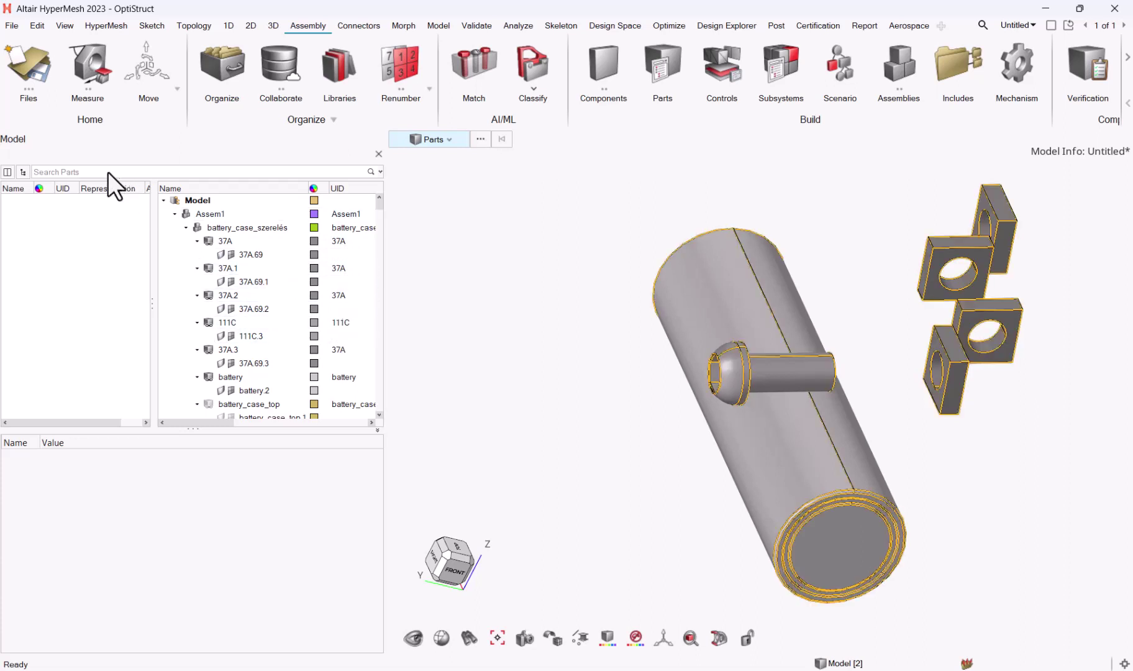
# Filter the part hierarchy by UID=37A and isolate all the matching components in the graphics area
pyautogui.click(71, 171)
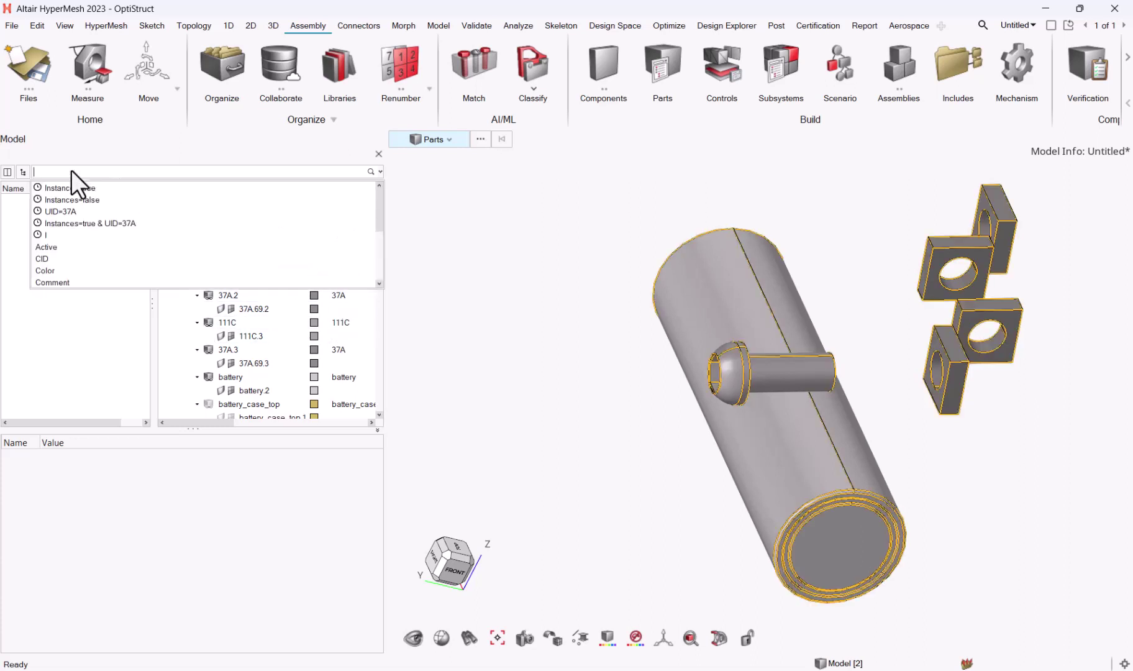
pyautogui.click(83, 212)
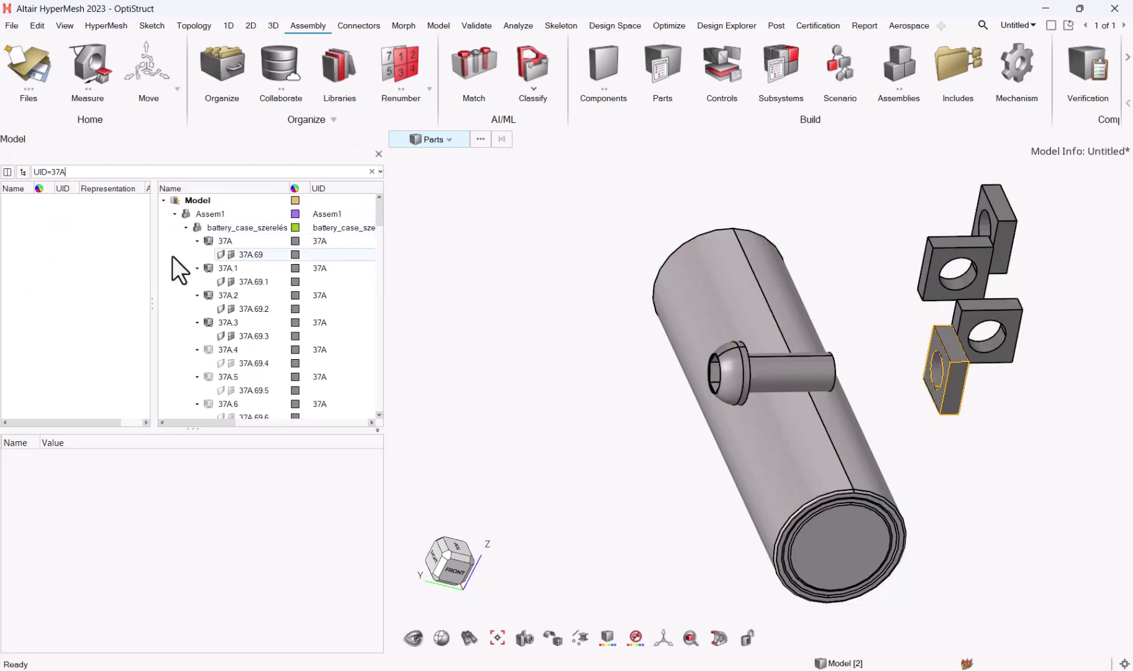
pyautogui.click(171, 254)
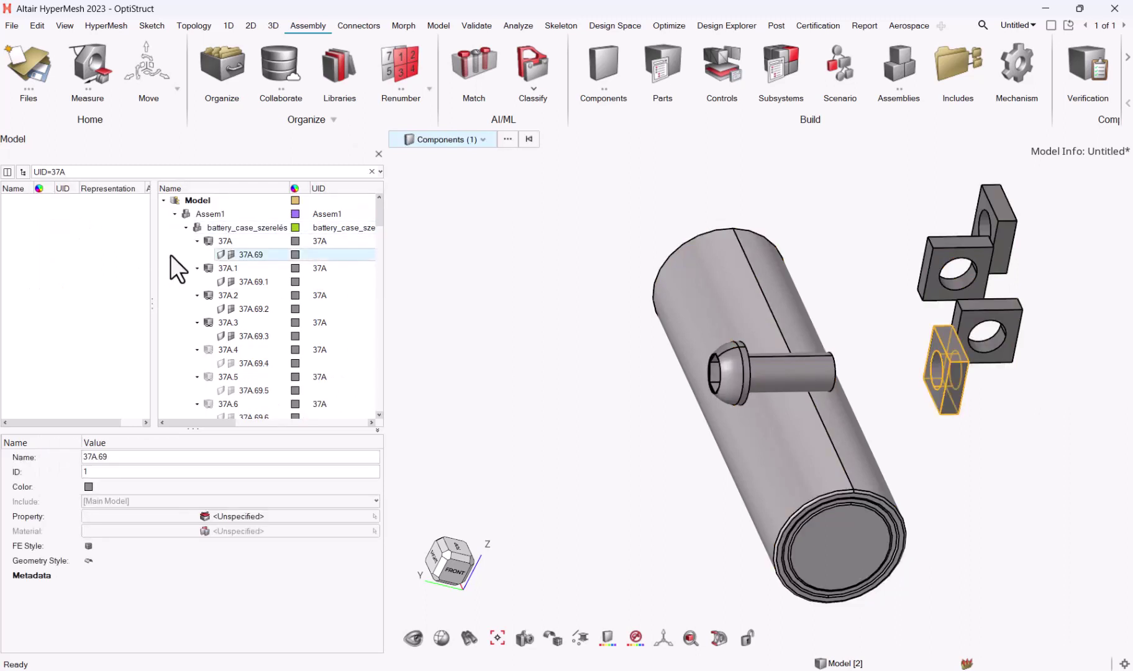
pyautogui.hotkey('ctrl', 'a')
pyautogui.rightClick(263, 252)
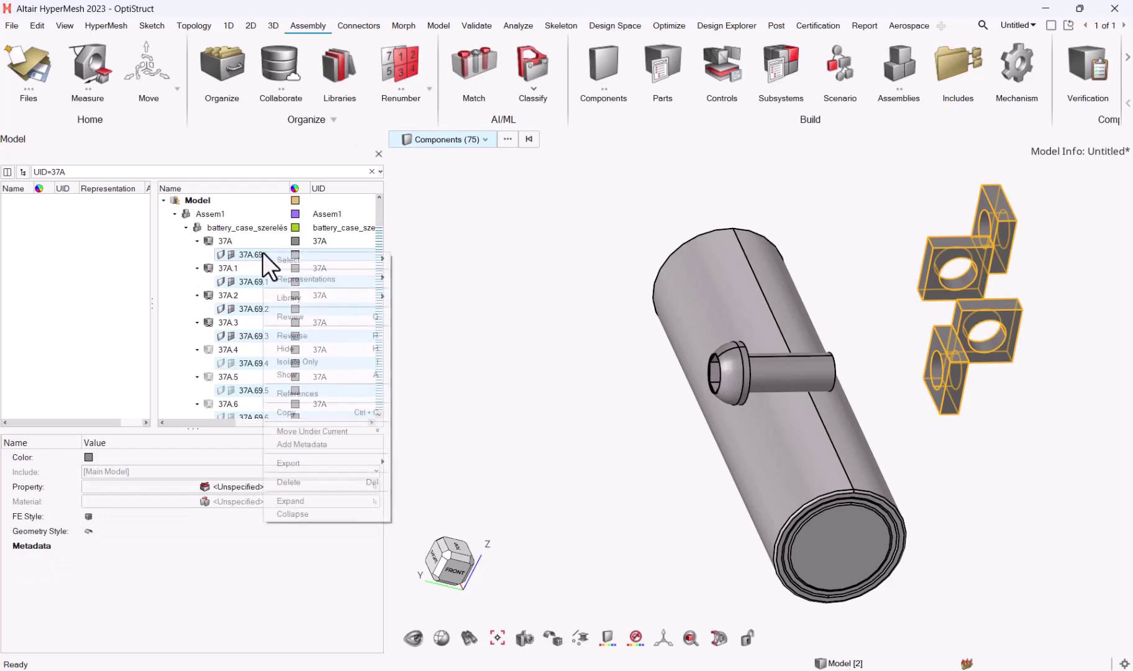
pyautogui.click(305, 362)
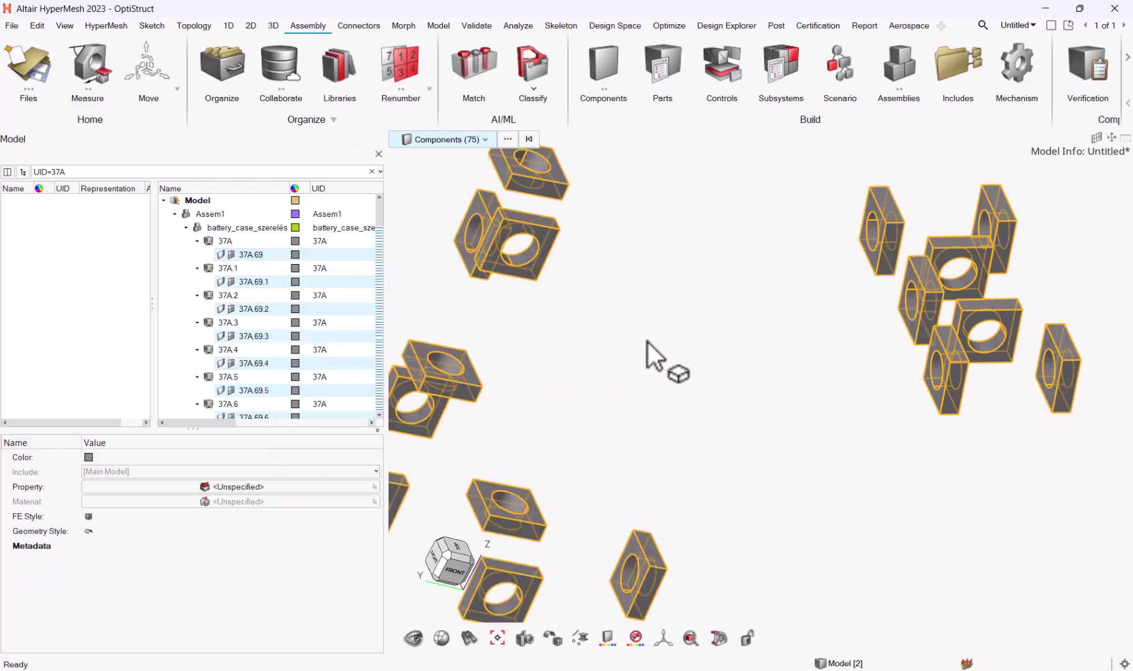
pyautogui.scroll(-5, 662, 338)
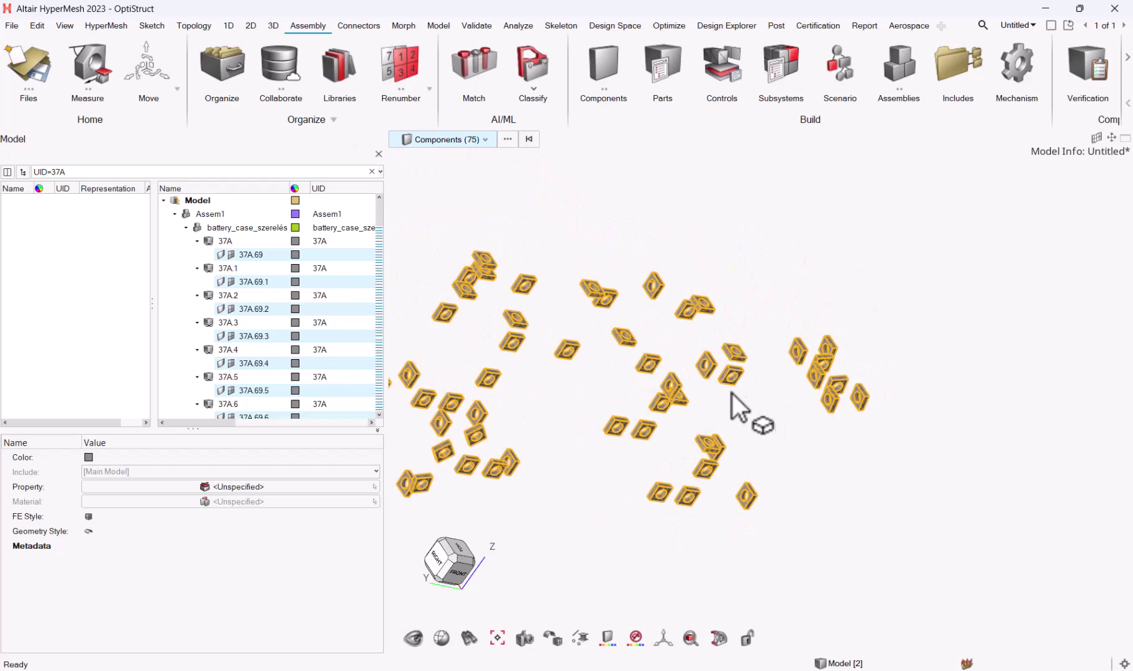
pyautogui.moveTo(657, 391); pyautogui.dragTo(640, 360, button='middle')
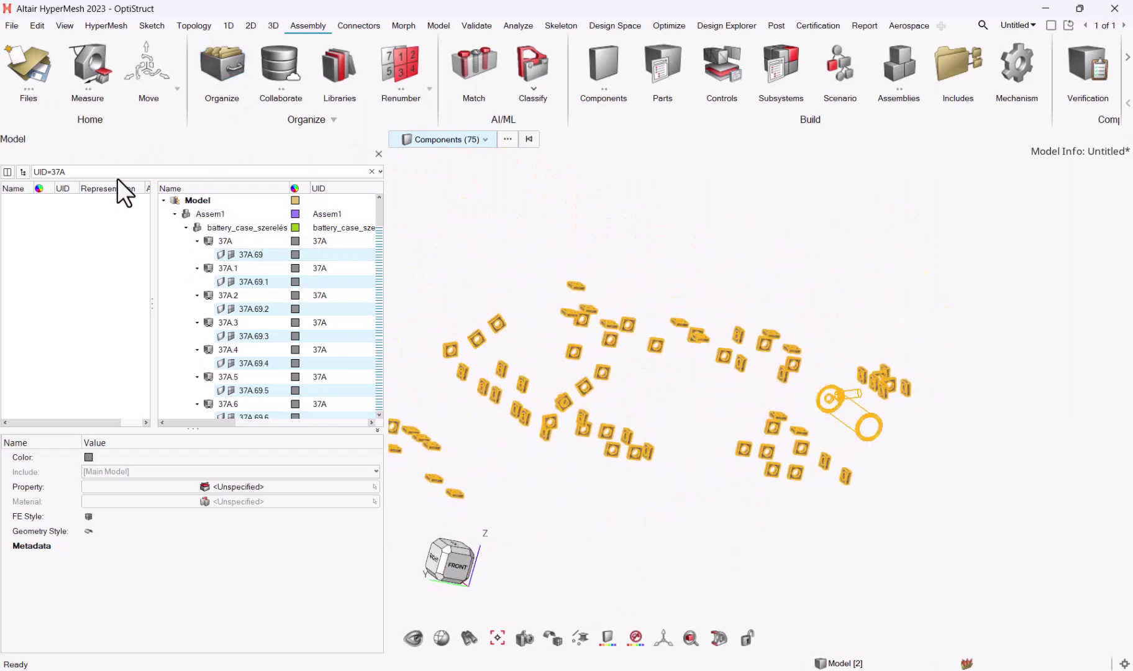
# Replace the part hierarchy filter with UID=111C
pyautogui.tripleClick(148, 172)
pyautogui.press('BackSpace')
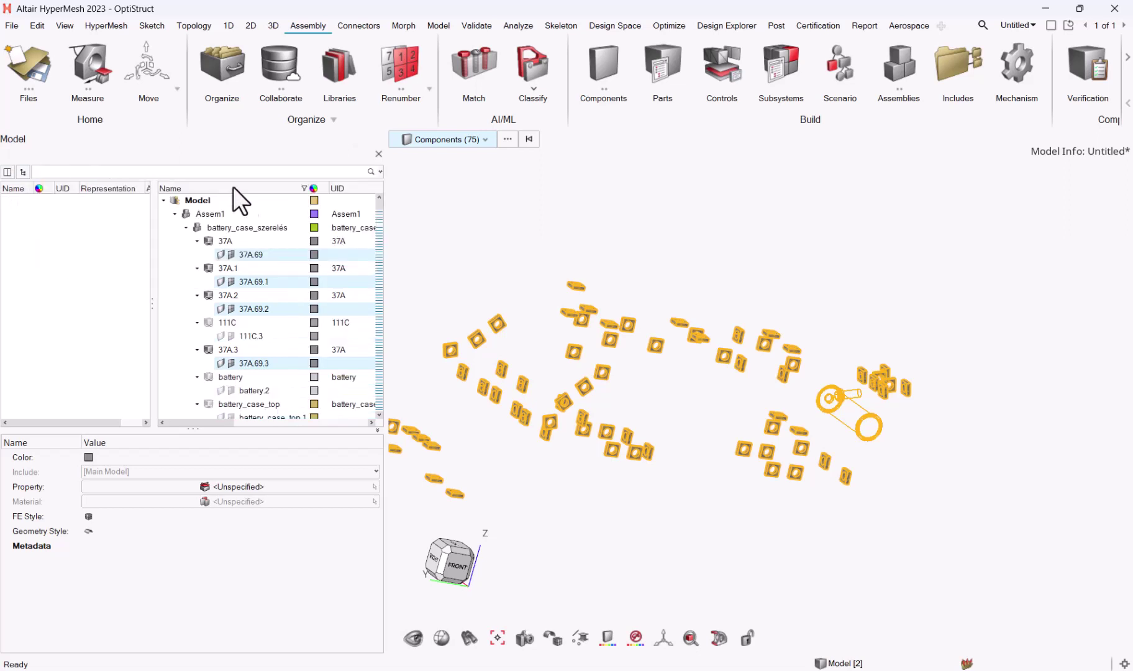
pyautogui.scroll(-6, 340, 294)
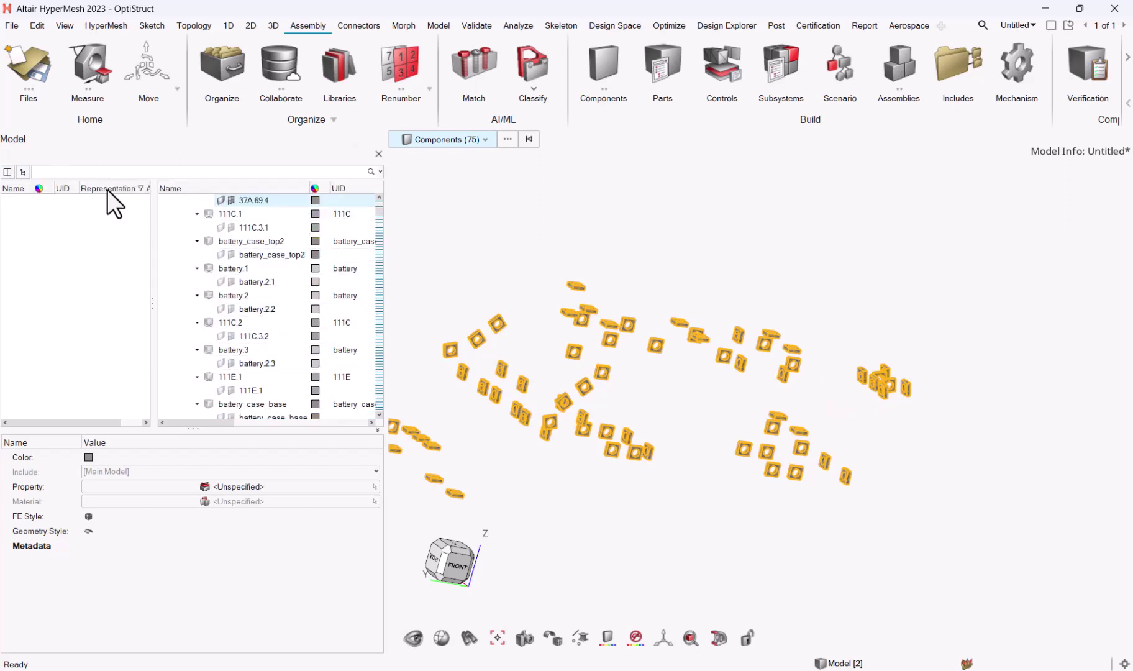
pyautogui.click(97, 172)
pyautogui.write('UID')
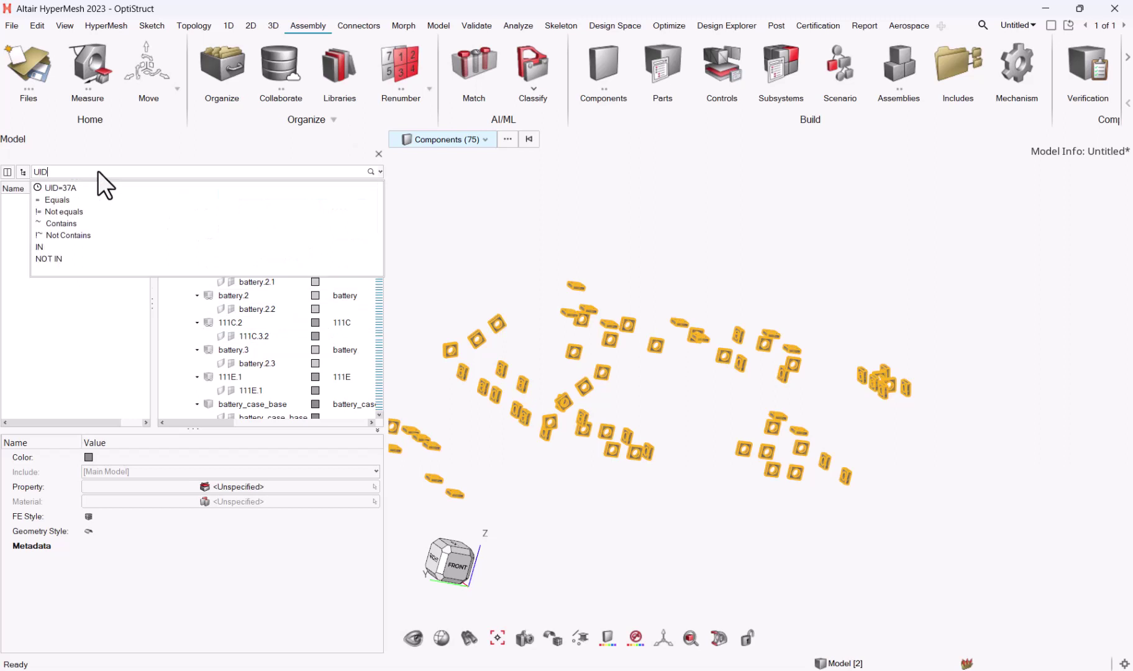
pyautogui.write('=111C')
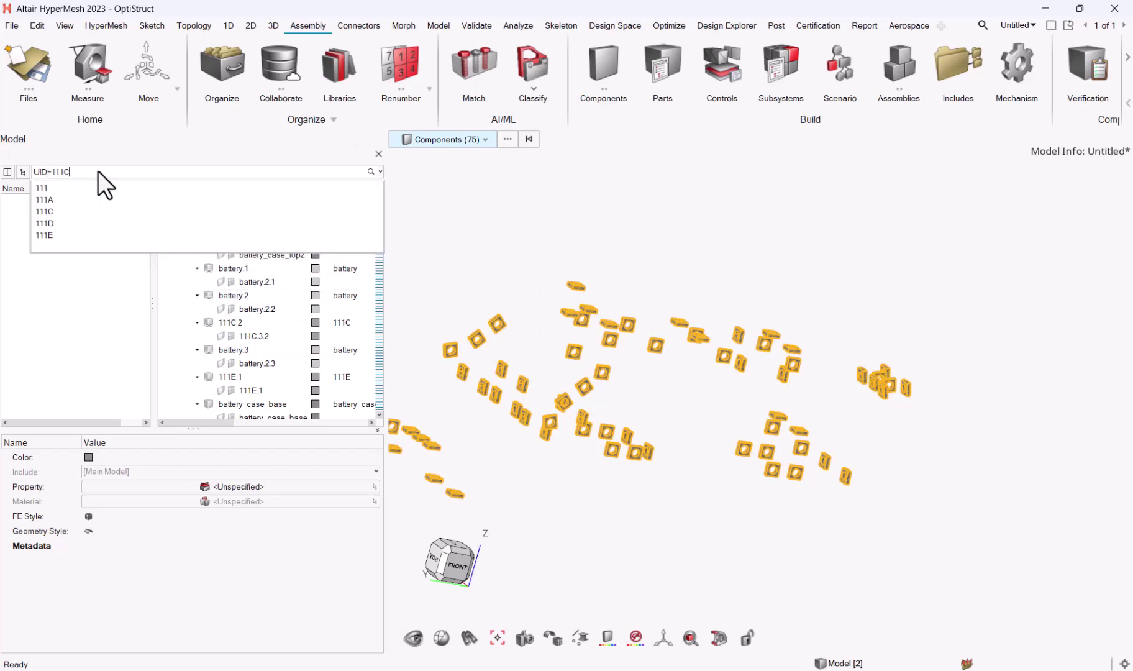
pyautogui.press('Return')
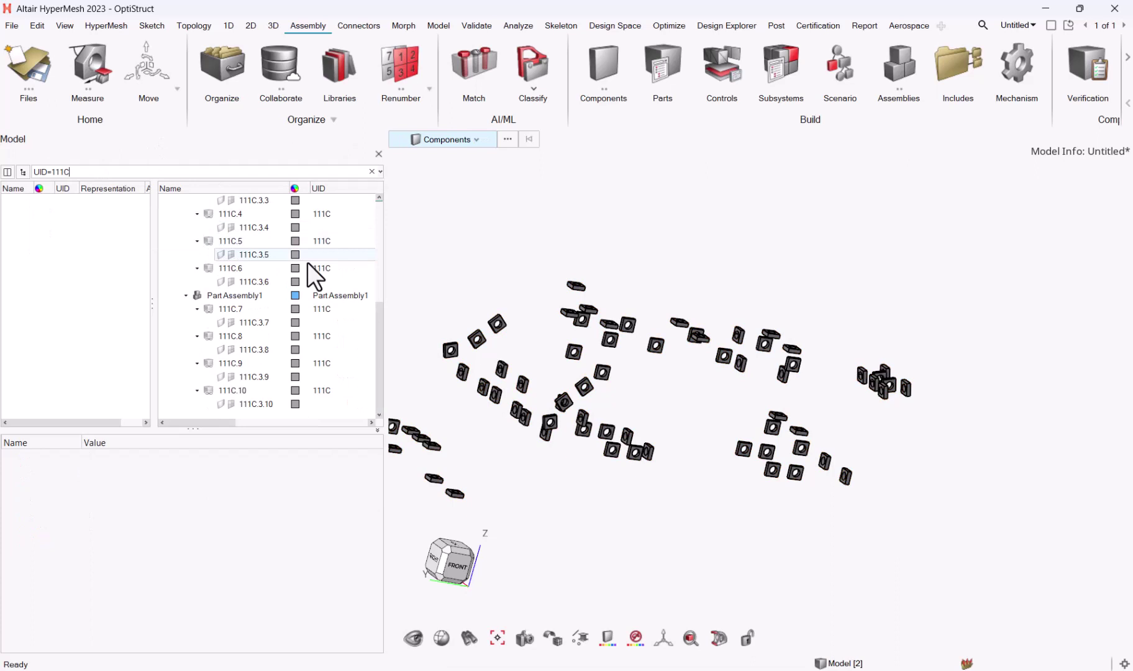
# Select all parts matching UID=111C in the hierarchy, isolate them in the graphics area, inspect them and clear the selection
pyautogui.click(169, 238)
pyautogui.hotkey('ctrl', 'a')
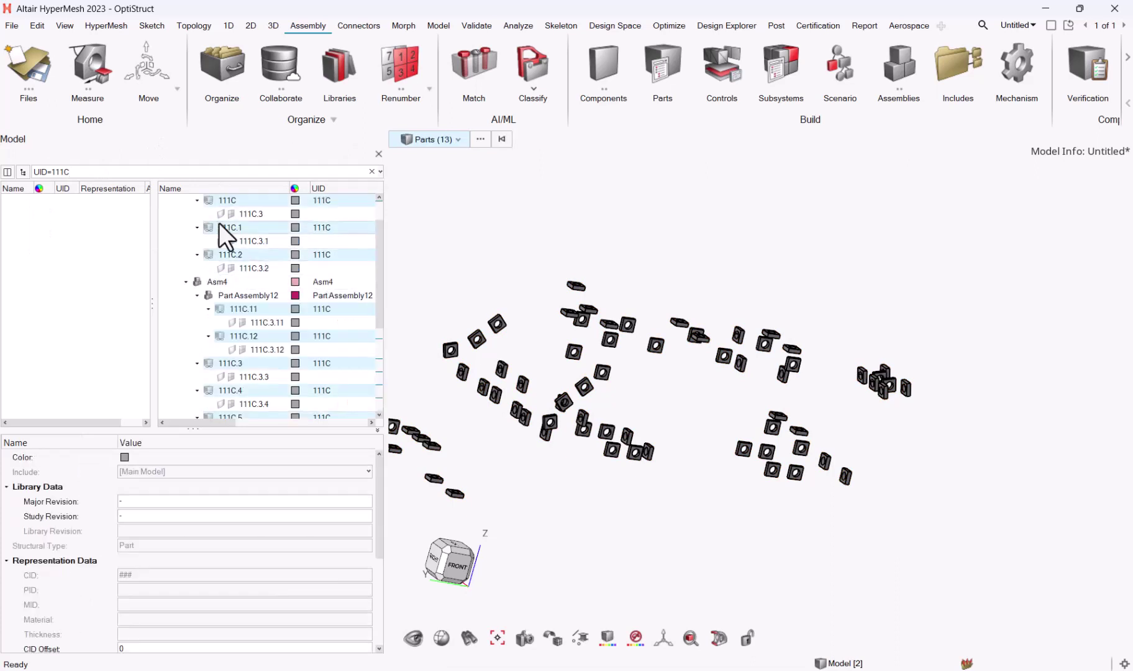
pyautogui.rightClick(237, 230)
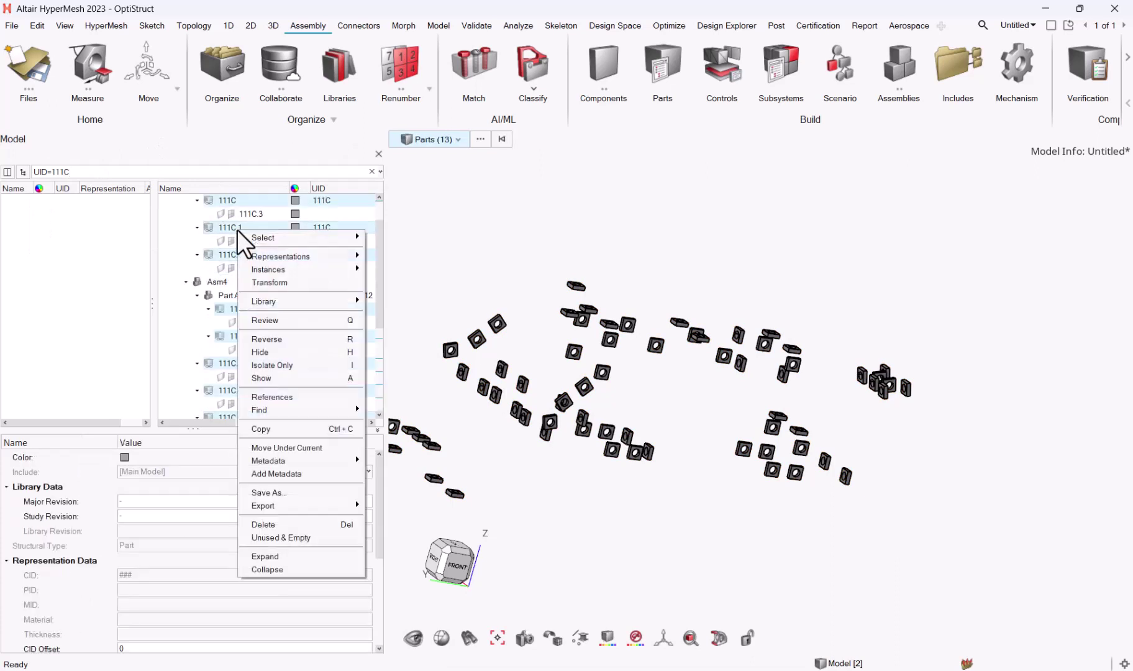
pyautogui.click(284, 364)
pyautogui.moveTo(536, 324); pyautogui.dragTo(555, 300, button='middle')
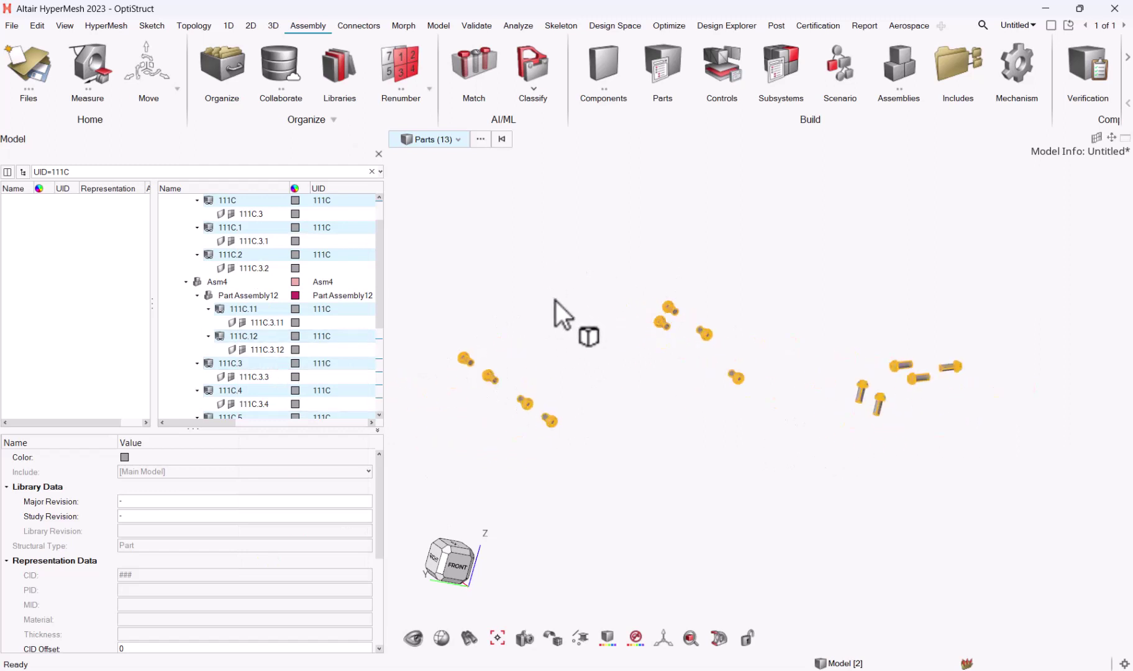
pyautogui.keyDown('ctrl'); pyautogui.moveTo(607, 329); pyautogui.dragTo(645, 404); pyautogui.keyUp('ctrl')
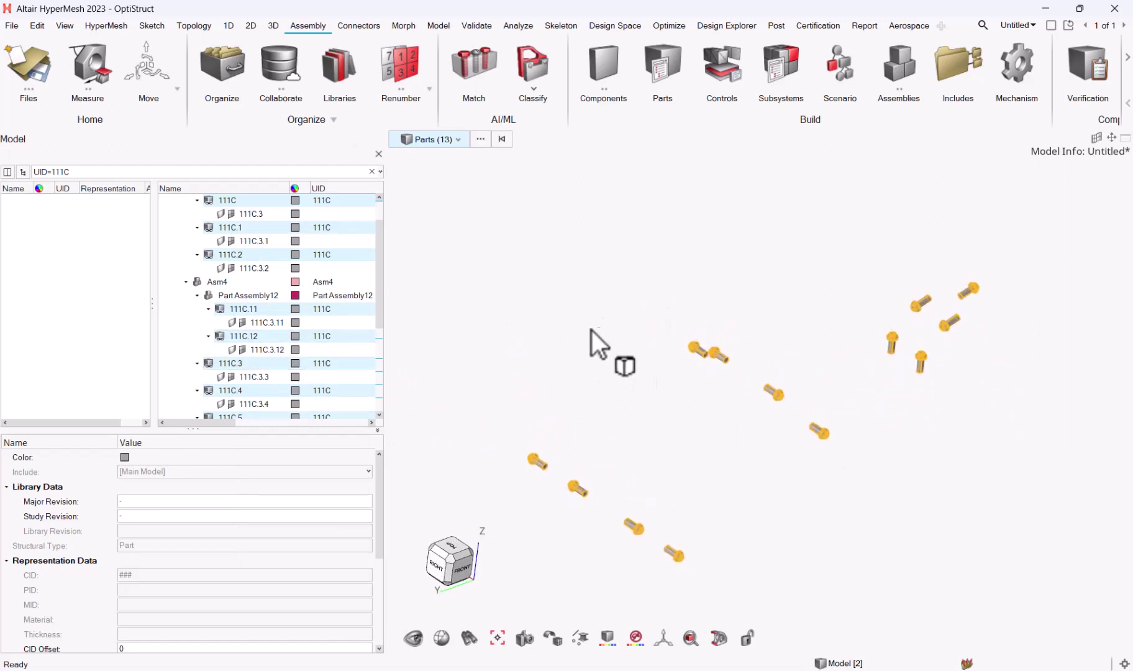
pyautogui.keyDown('ctrl'); pyautogui.moveTo(800, 309); pyautogui.dragTo(800, 339); pyautogui.keyUp('ctrl')
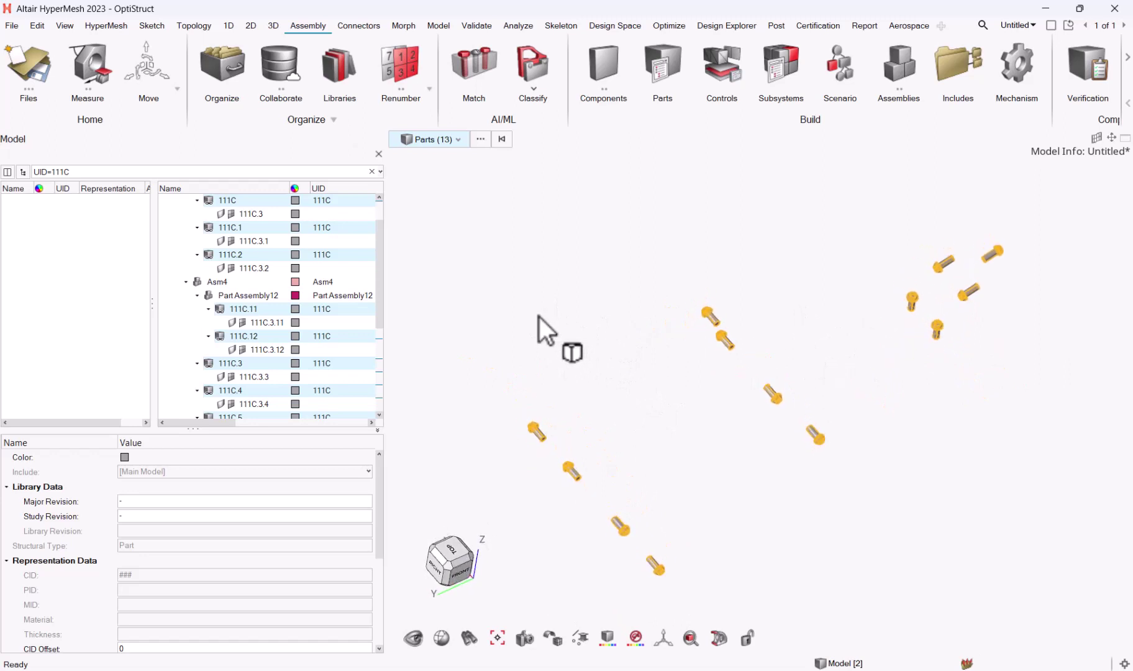
pyautogui.press('Escape')
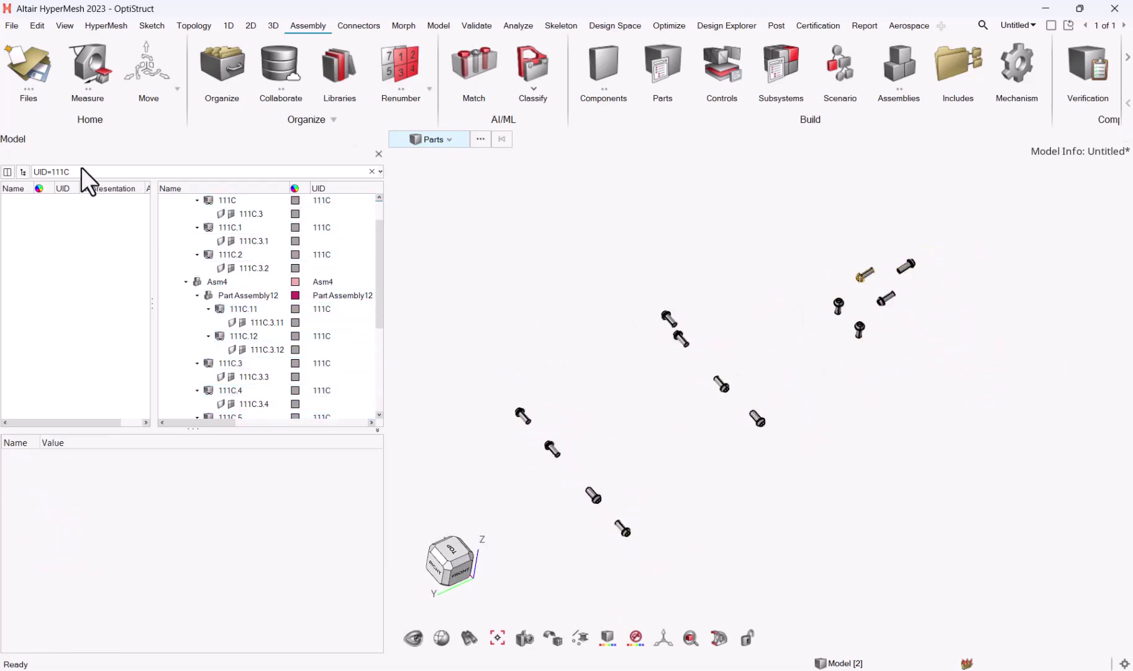
# Replace the part hierarchy filter with the recent search Instances=true
pyautogui.click(83, 170)
pyautogui.write('s')
pyautogui.press('BackSpace')
pyautogui.write('e')
pyautogui.press('BackSpace')
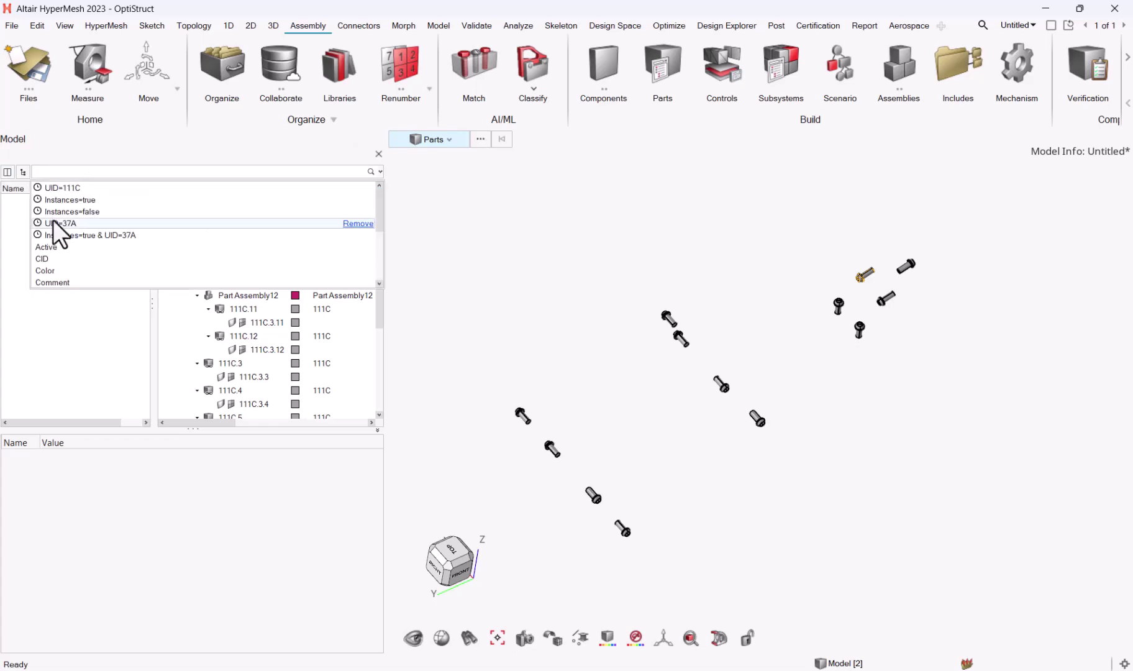
pyautogui.click(59, 199)
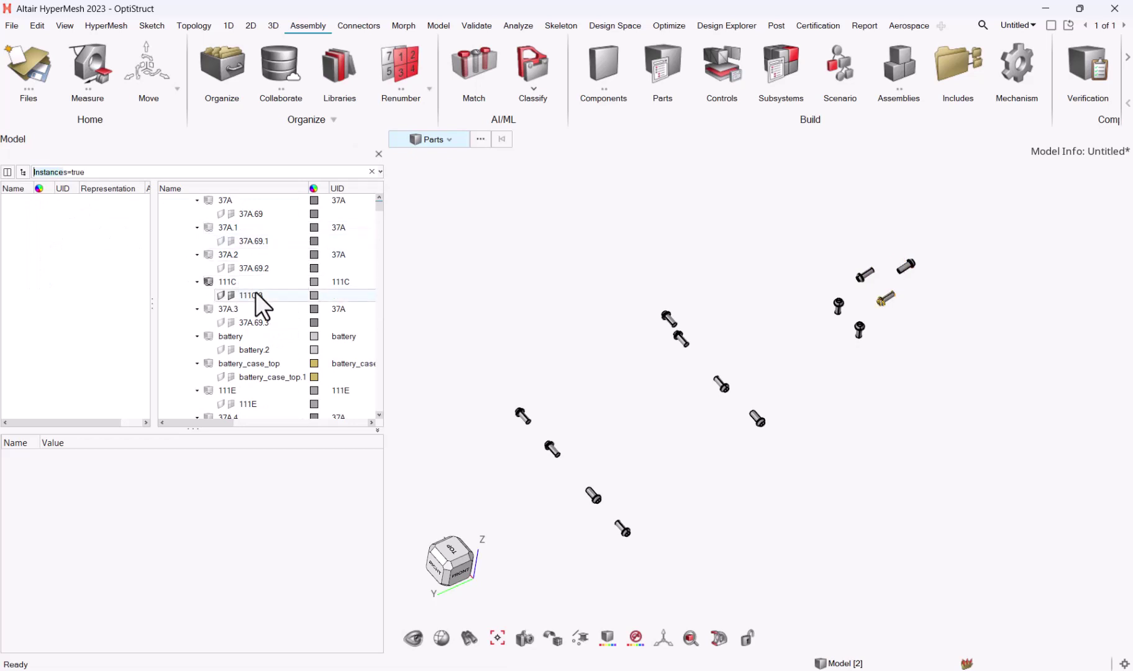
# Select all components in the hierarchy filtered by Instances=true and isolate them in the graphics area
pyautogui.scroll(1, 255, 292)
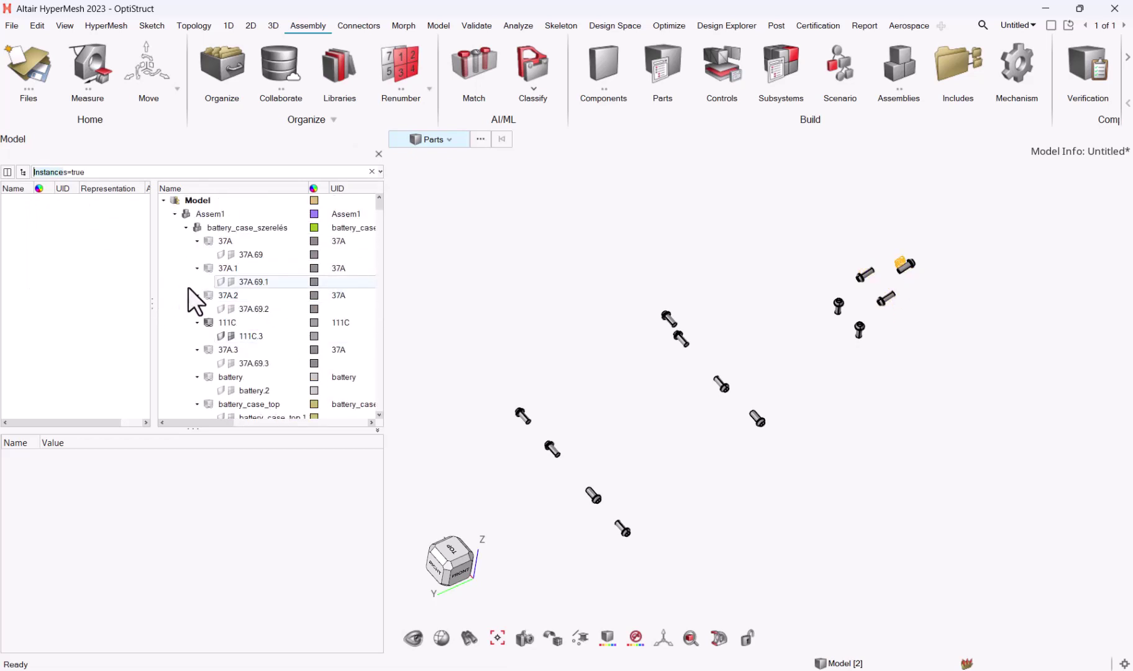
pyautogui.click(185, 280)
pyautogui.hotkey('ctrl', 'a')
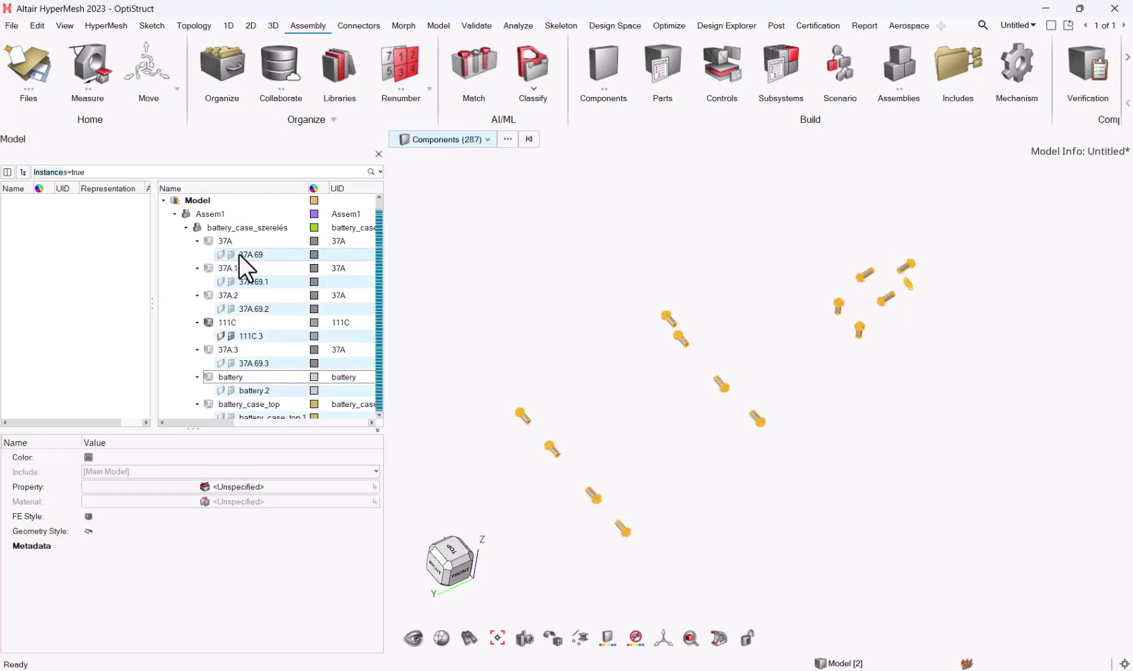
pyautogui.rightClick(240, 254)
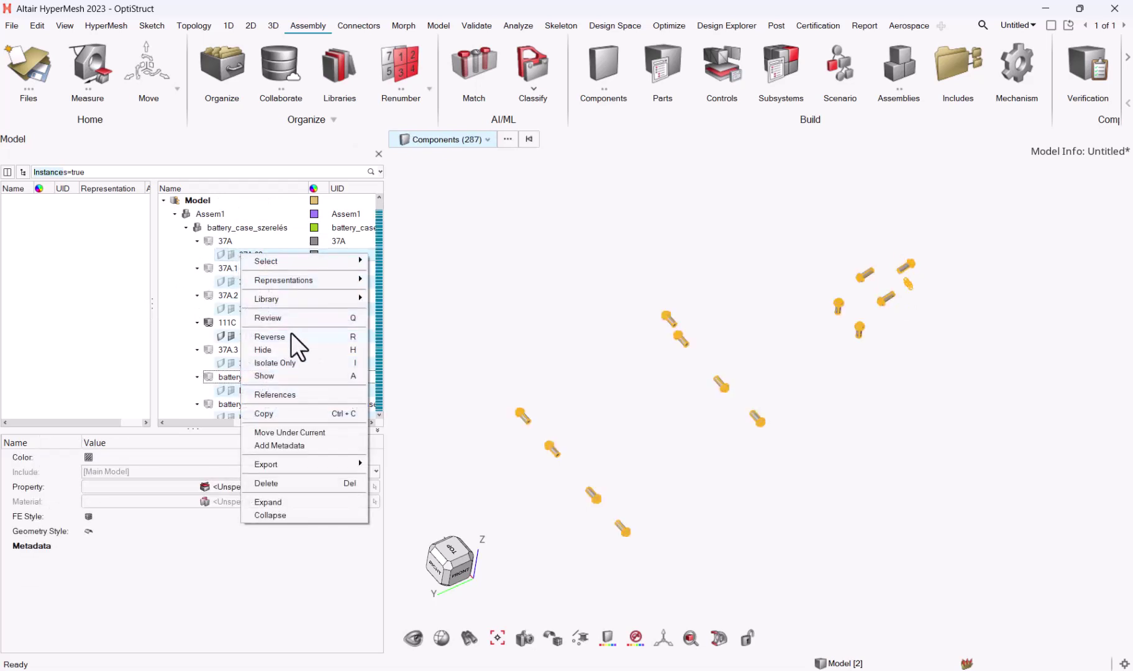
pyautogui.click(289, 357)
pyautogui.rightClick(241, 283)
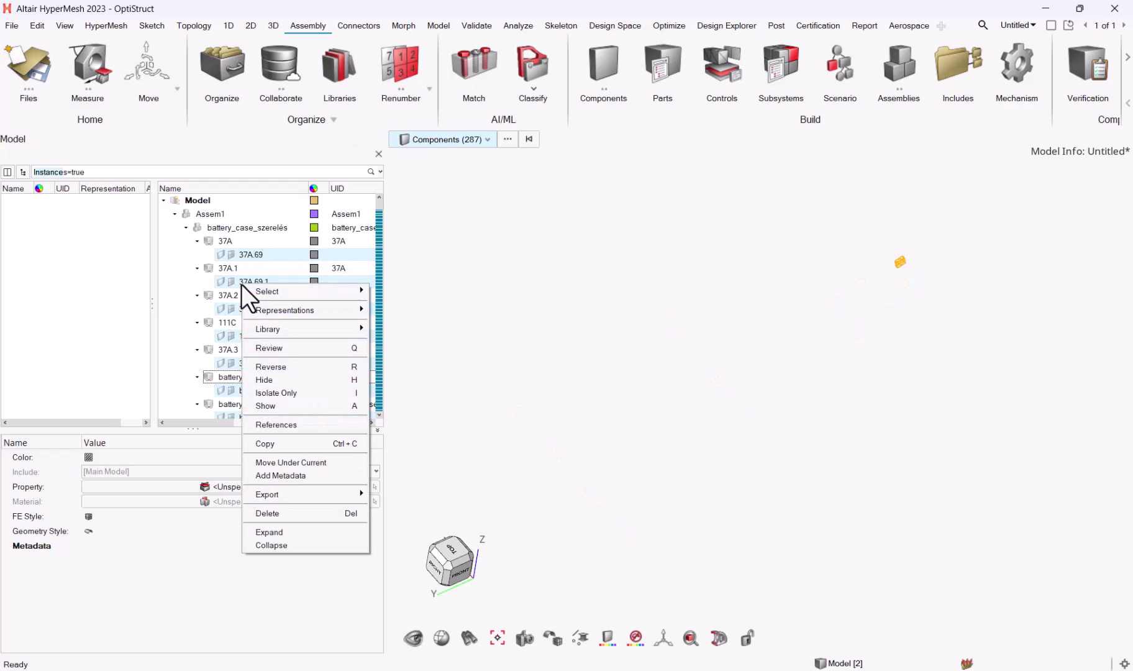
pyautogui.click(284, 391)
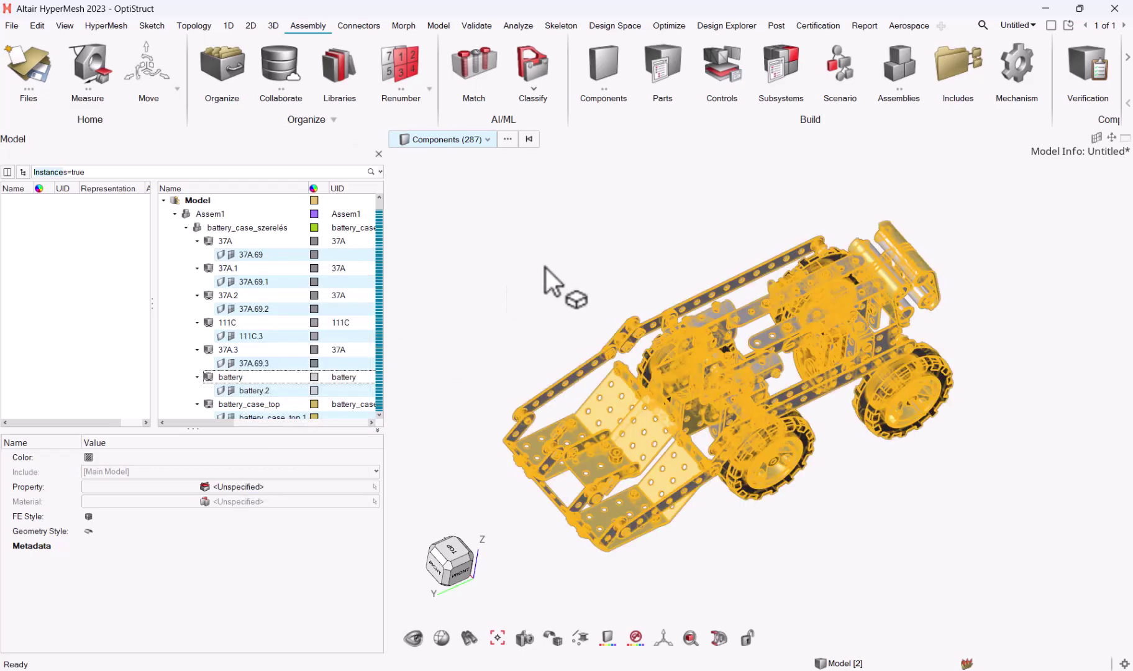
# Clear the selection, reverse the display to show only the components that are not instances, and inspect them up close
pyautogui.click(497, 249)
pyautogui.press('r')
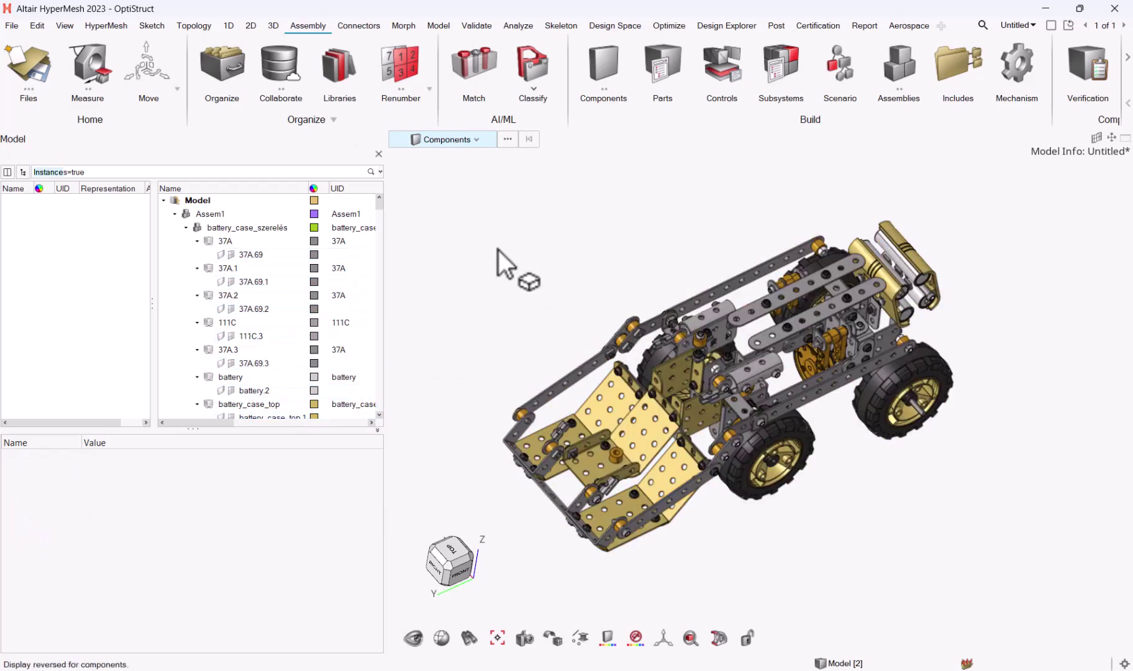
pyautogui.rightClick(497, 244)
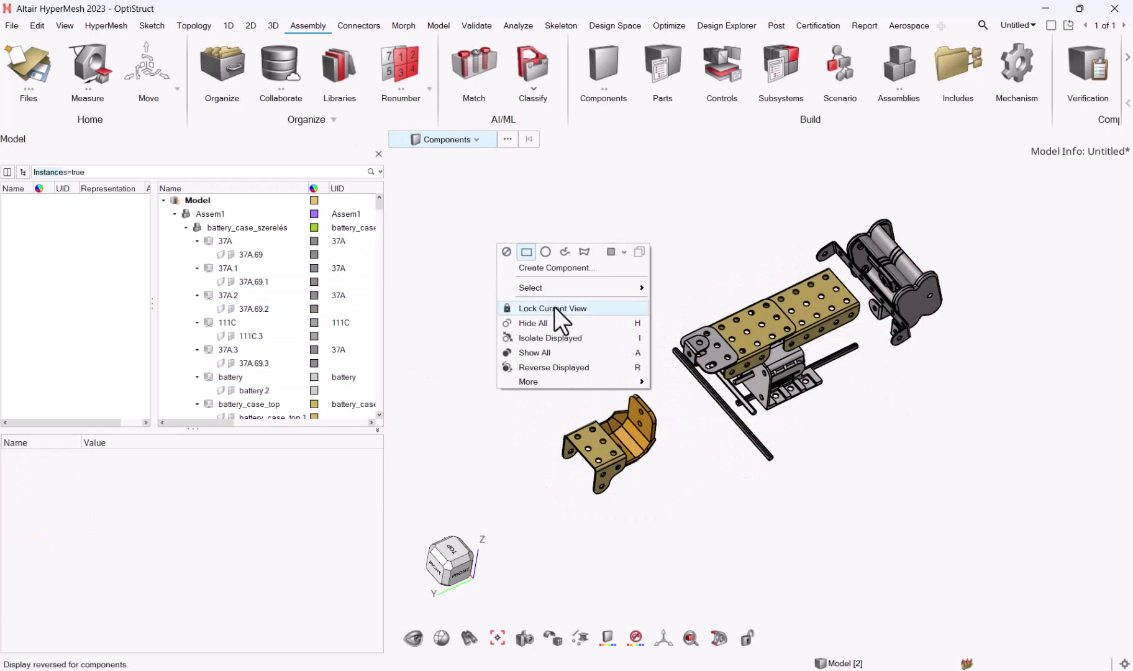
pyautogui.click(691, 187)
pyautogui.moveTo(654, 292); pyautogui.dragTo(601, 219, button='right')
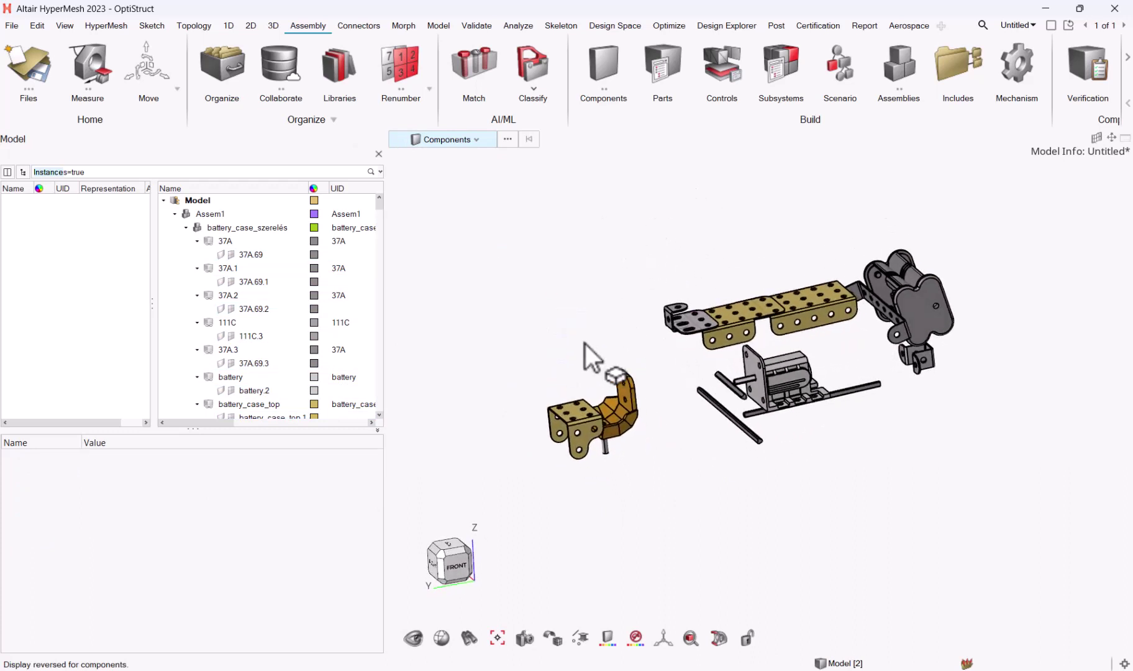
pyautogui.scroll(2, 587, 354)
pyautogui.moveTo(596, 351); pyautogui.dragTo(687, 376, button='middle')
pyautogui.moveTo(686, 366)
pyautogui.mouseDown(button='right')
pyautogui.moveTo(716, 359)
pyautogui.moveTo(687, 325)
pyautogui.moveTo(715, 375)
pyautogui.moveTo(696, 388)
pyautogui.mouseUp(button='right')
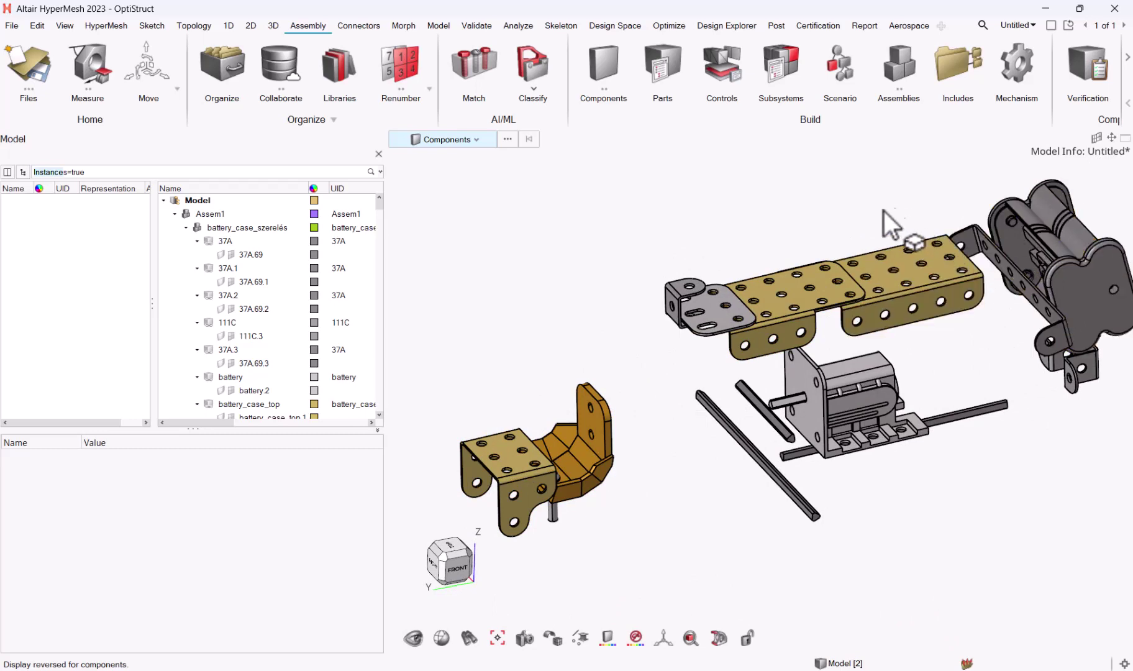
pyautogui.moveTo(816, 223); pyautogui.dragTo(874, 261, button='right')
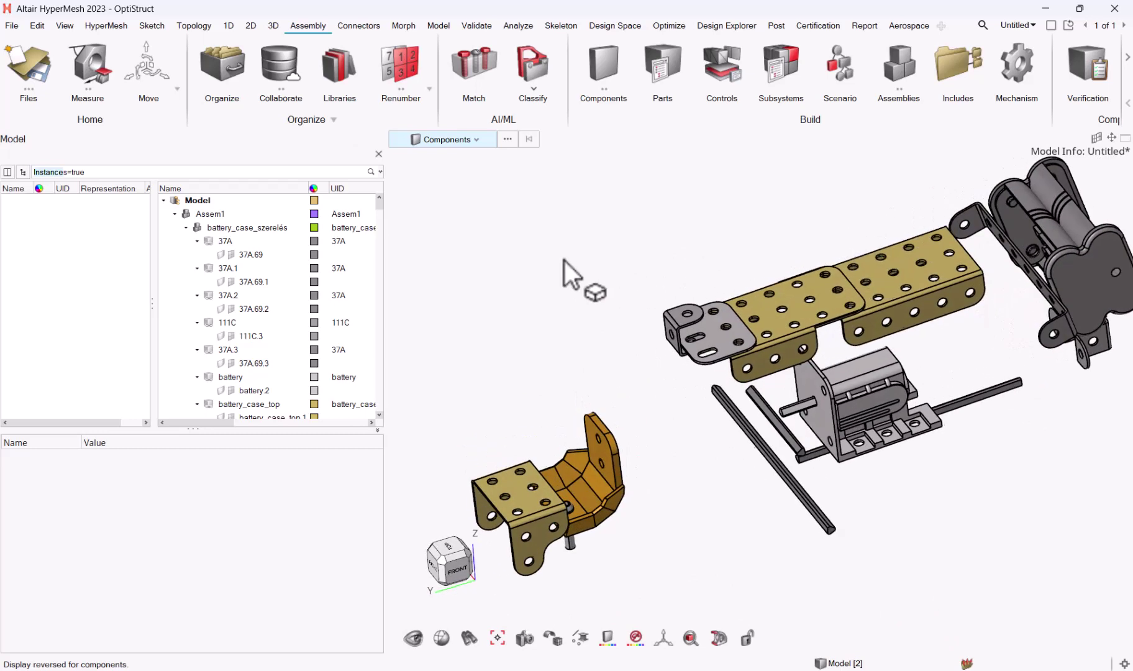
pyautogui.scroll(-2, 565, 263)
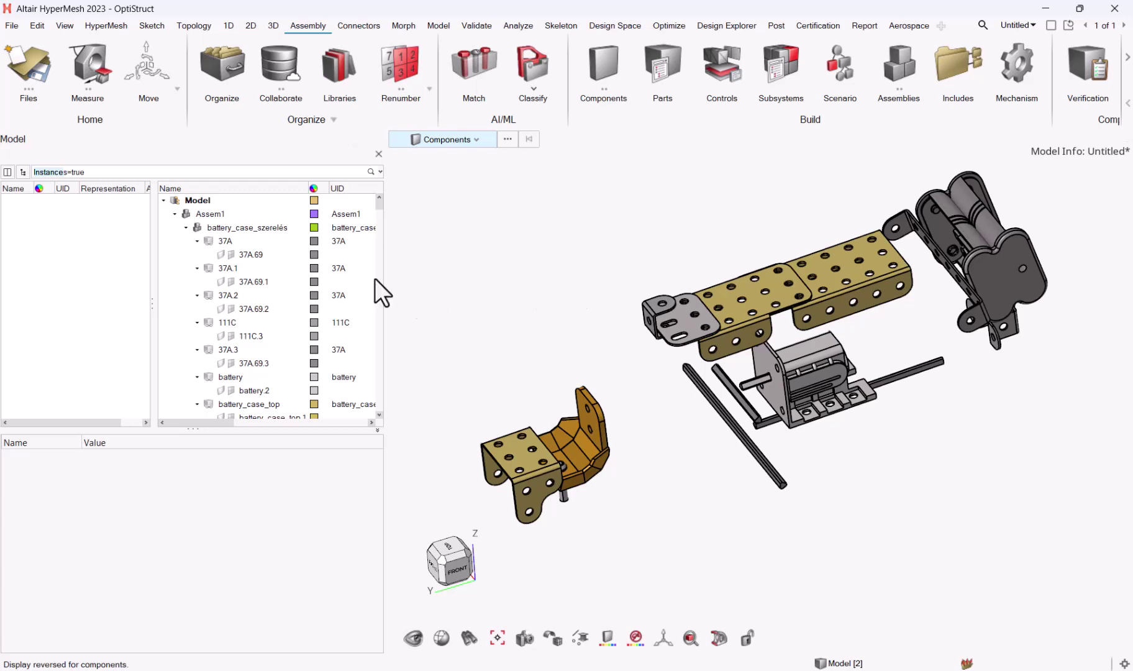